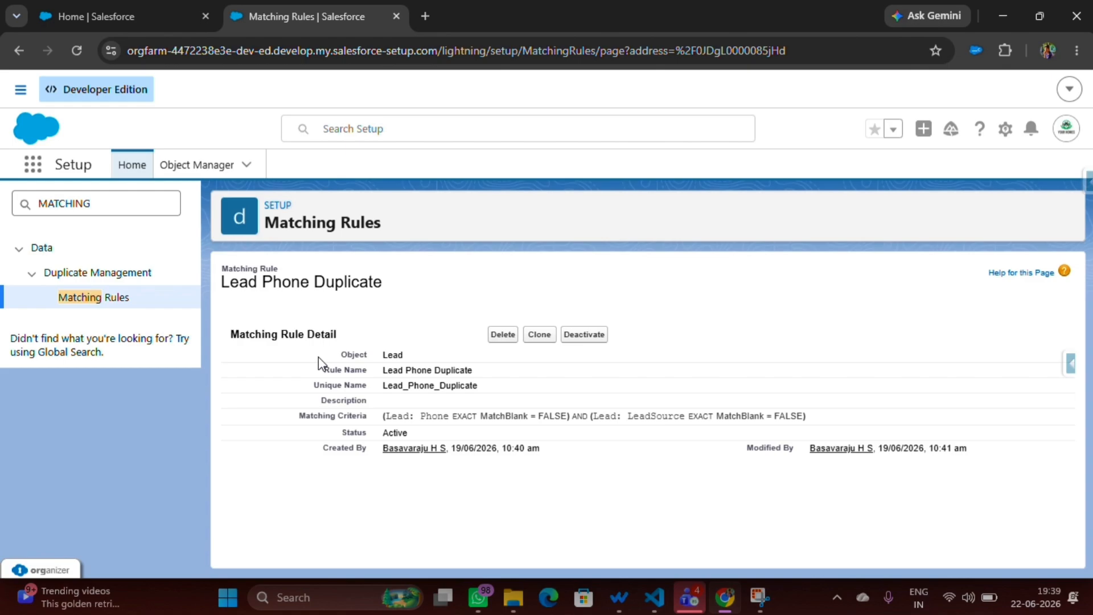
Examine the phone and lead source conditions in the Lead Phone Duplicate matching rule's criteria.
drag(419, 416, 489, 416)
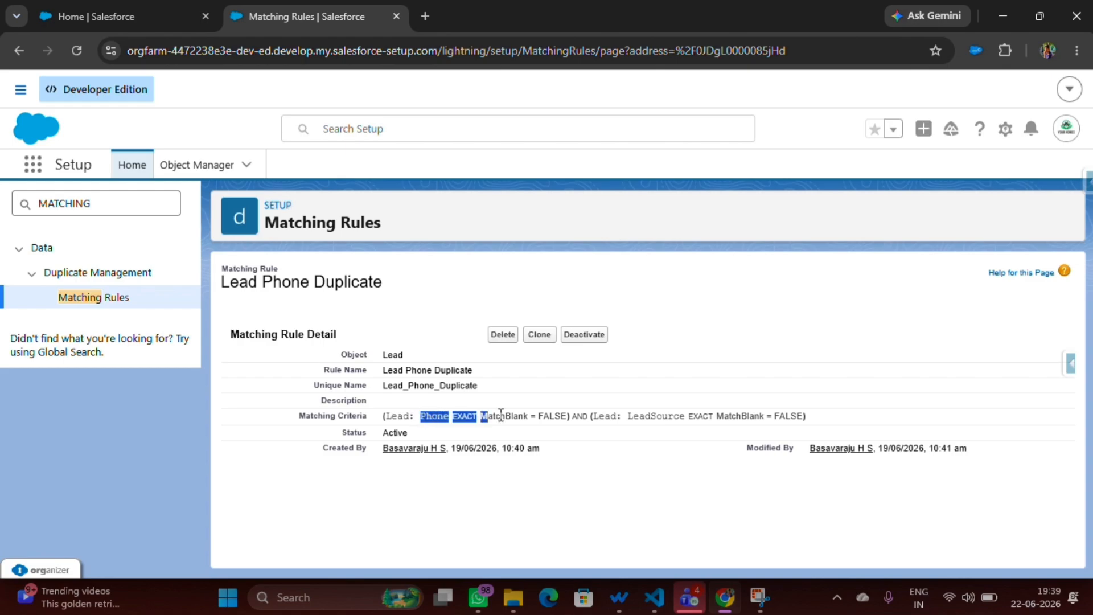
click(646, 417)
double_click(646, 417)
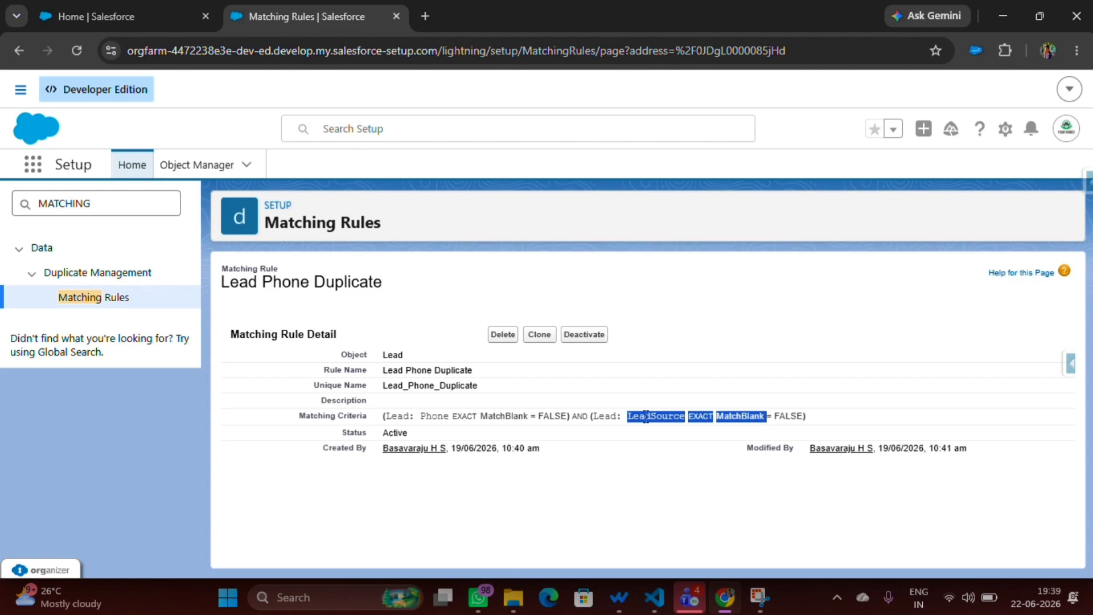
click(704, 255)
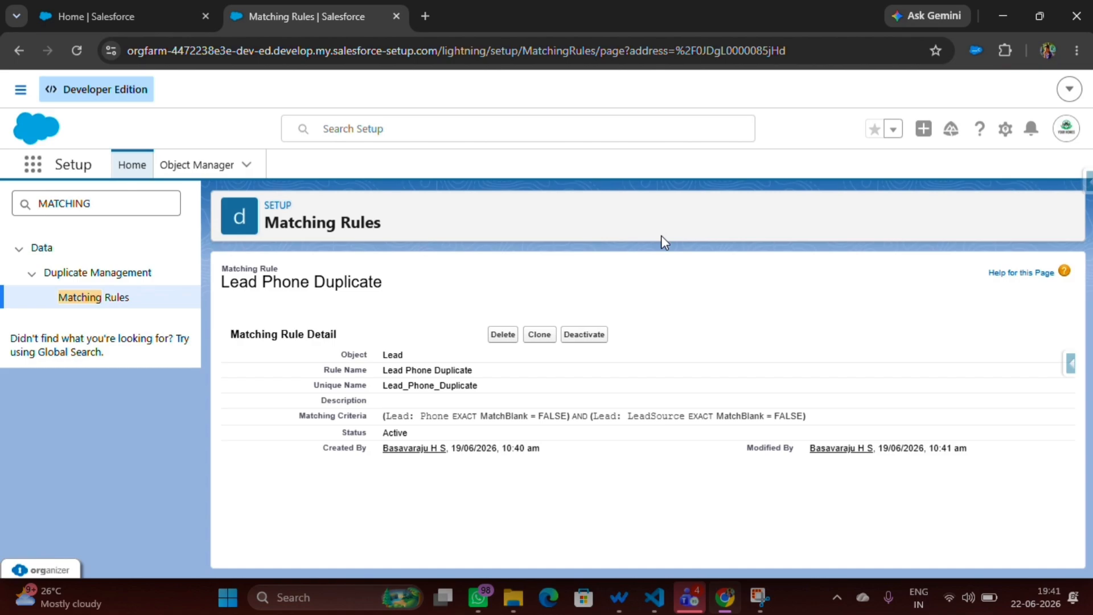
Search the Setup navigation for "DUPLICA" and open the Duplicate Rules page.
click(98, 203)
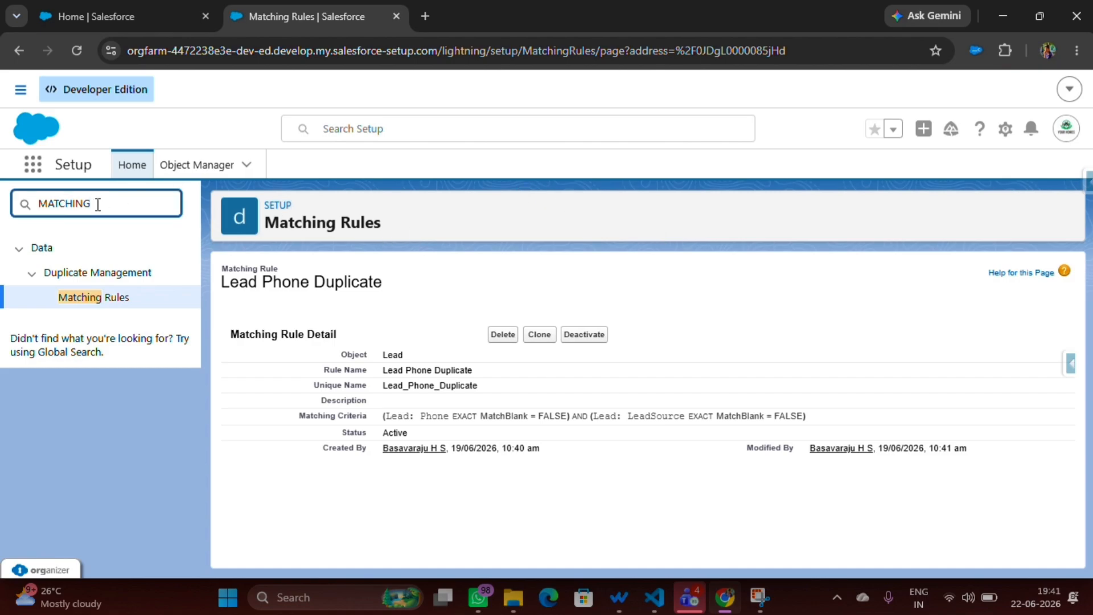
key(BackSpace)
key(BackSpace)
key(BackSpace)
key(BackSpace)
key(BackSpace)
key(BackSpace)
key(BackSpace)
key(BackSpace)
text(D)
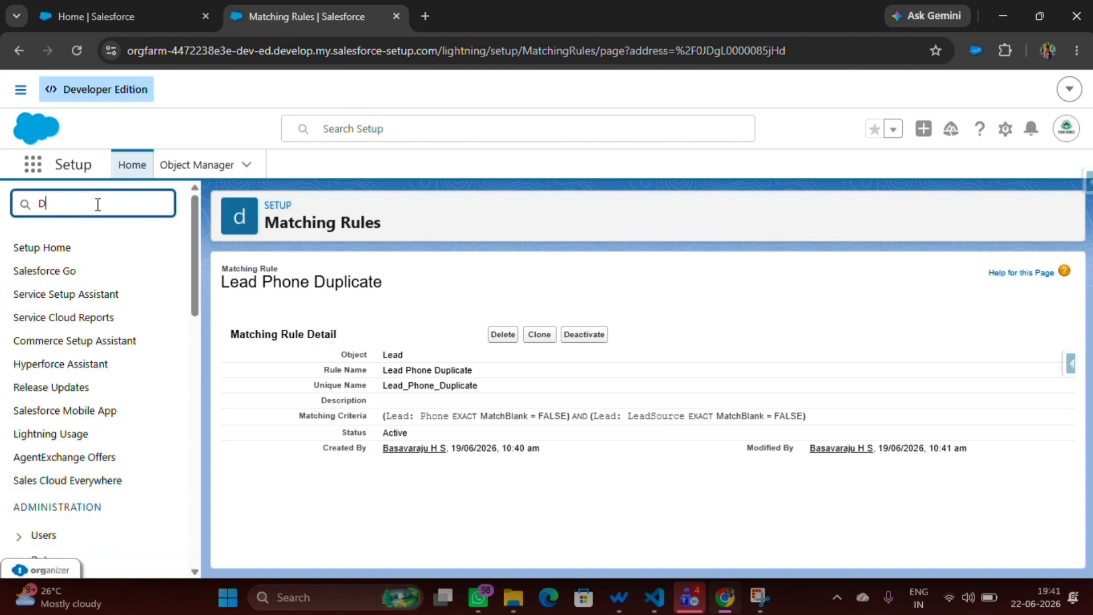
text(UPLICA)
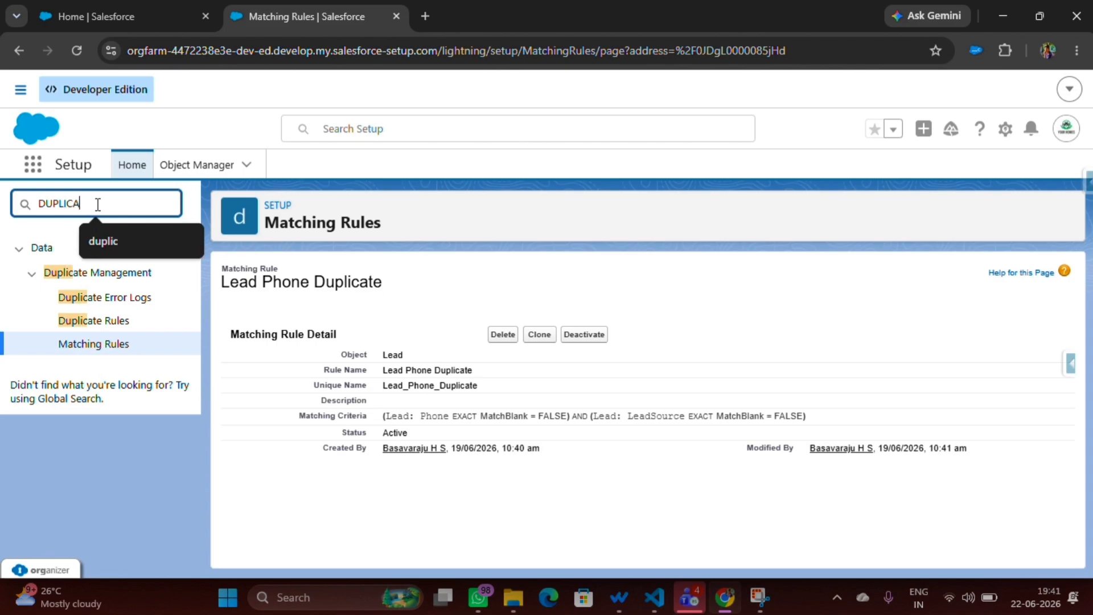
click(101, 322)
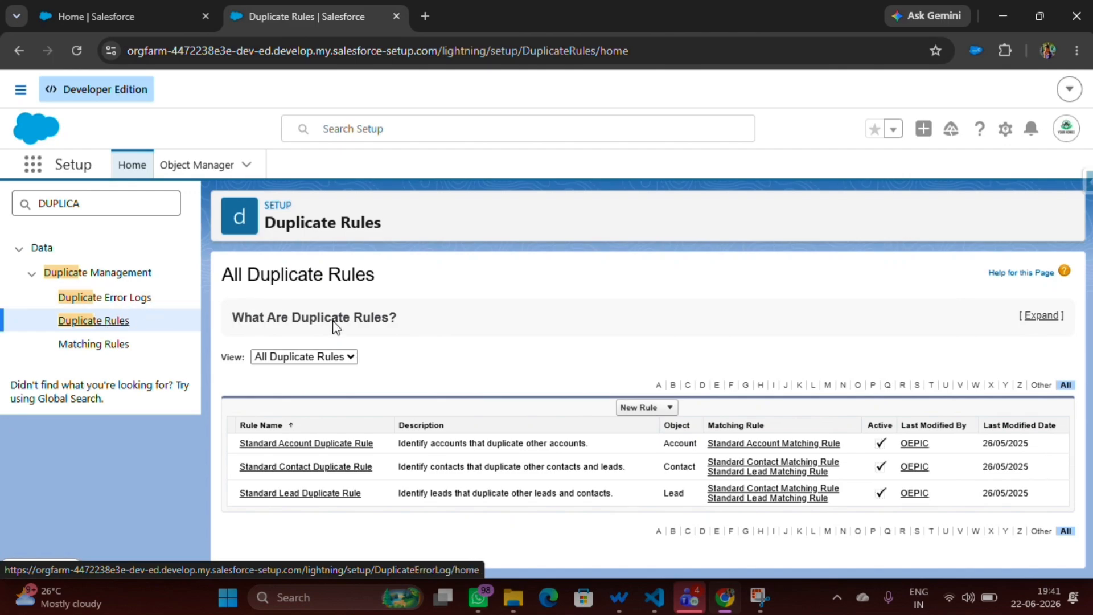
Start a new duplicate rule for the Lead object and name it Lead Phone Duplicate.
click(640, 407)
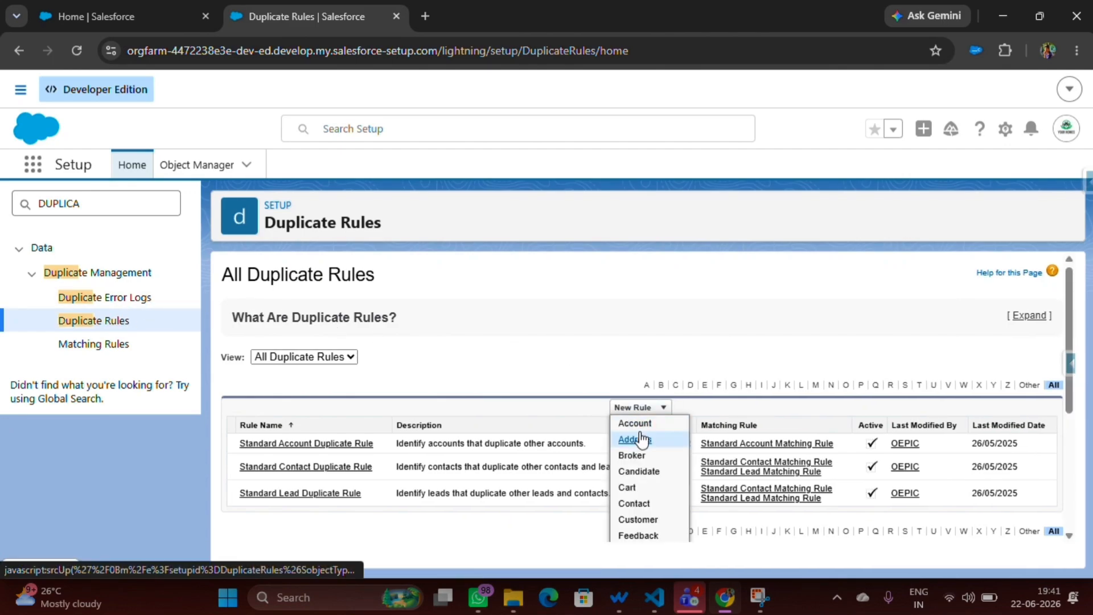
scroll(640, 438, down, 1)
scroll(642, 439, down, 3)
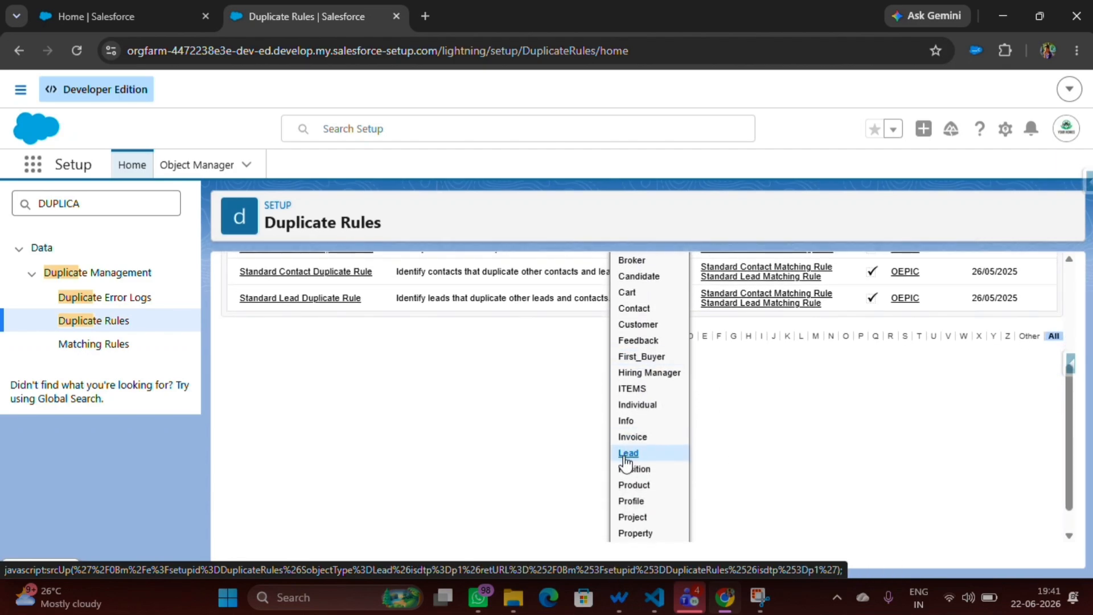
click(626, 457)
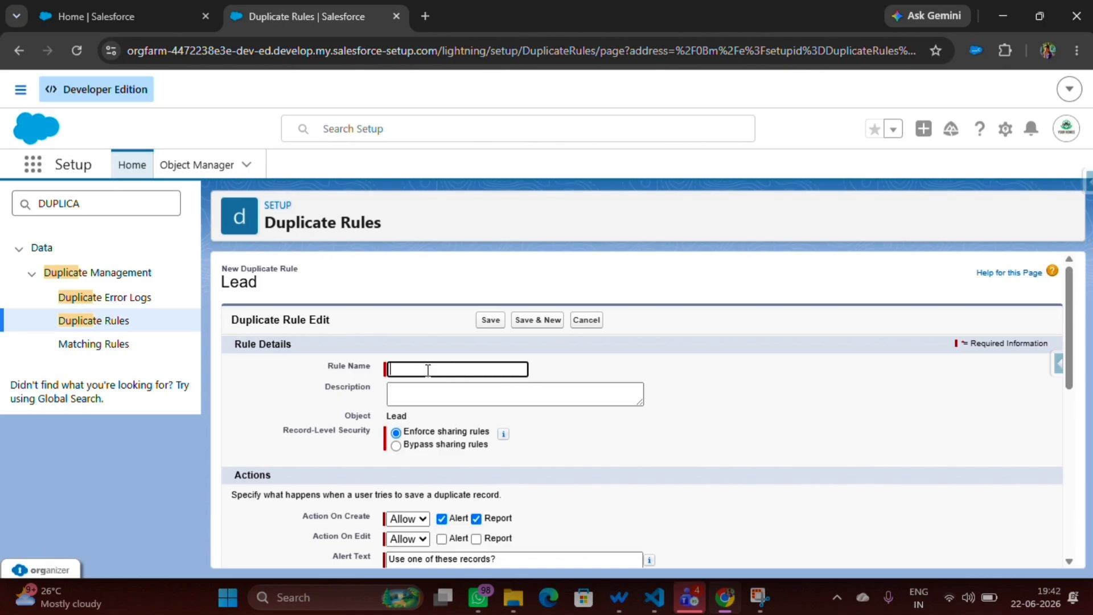
text(Lead)
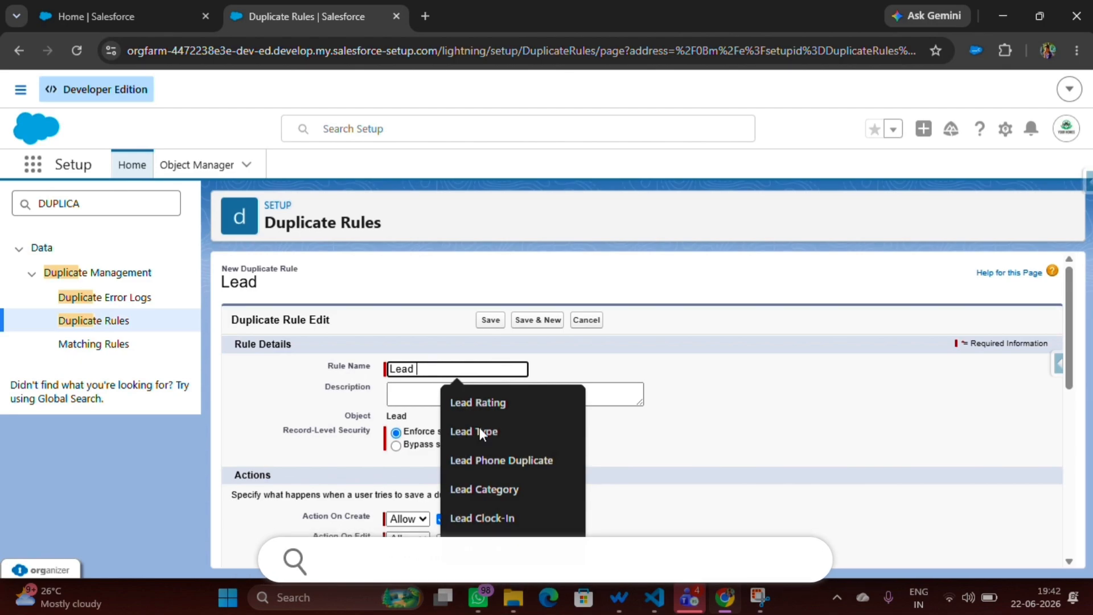
click(500, 467)
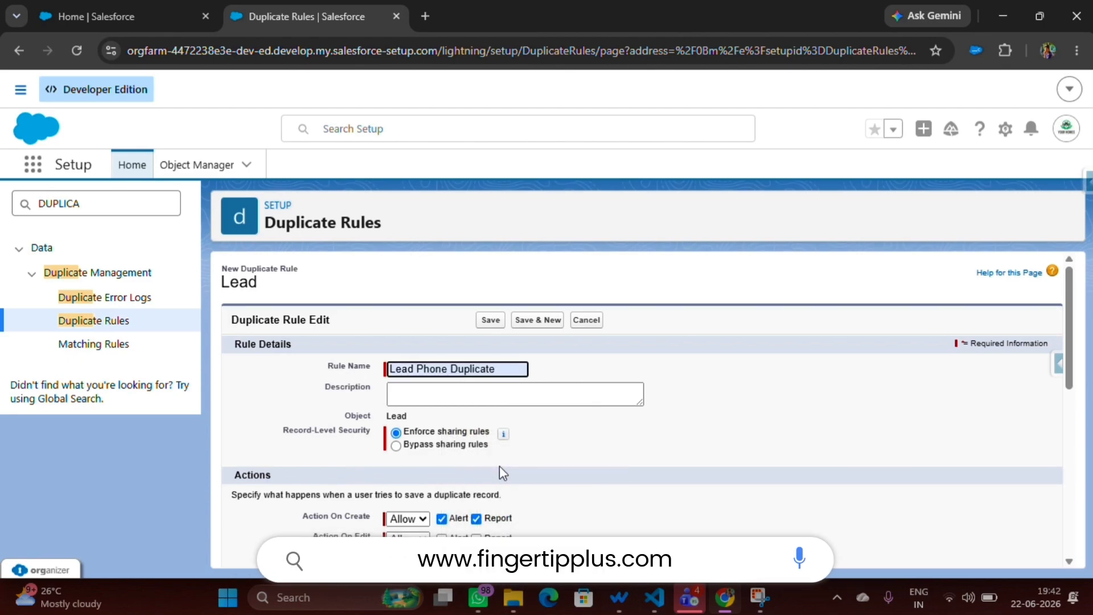
Set the rule to Block on create and to Allow on edit with both Alert and Report enabled.
scroll(413, 451, down, 1)
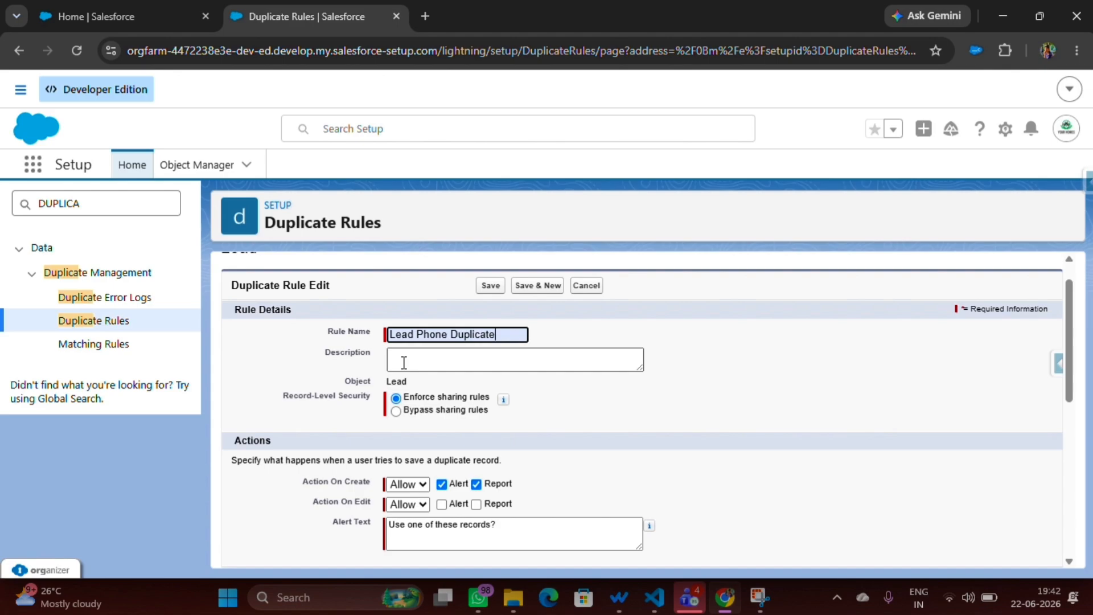
scroll(404, 363, down, 3)
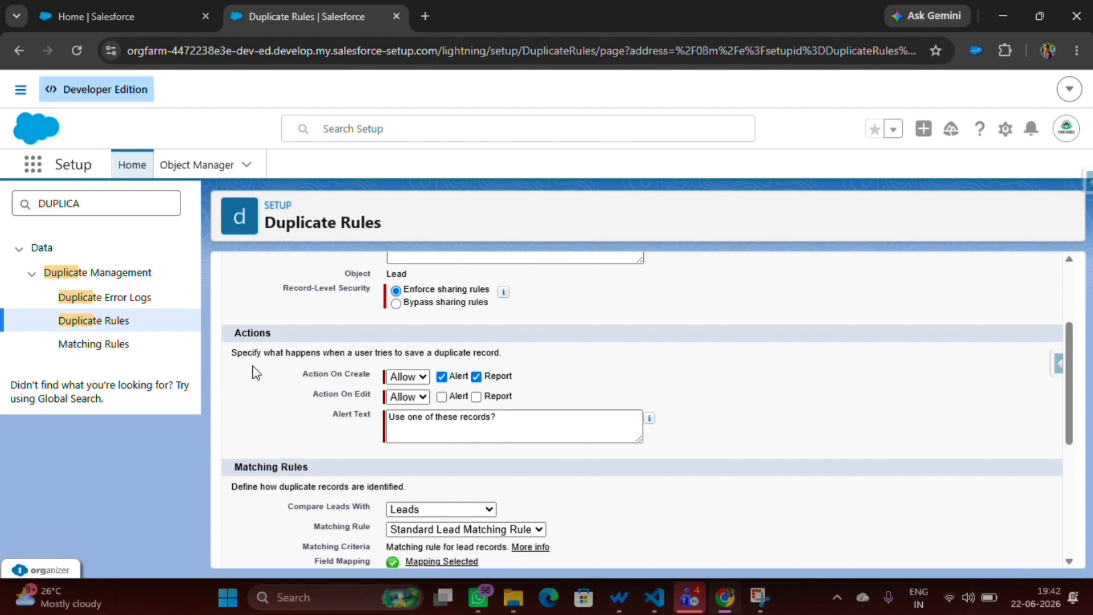
click(407, 377)
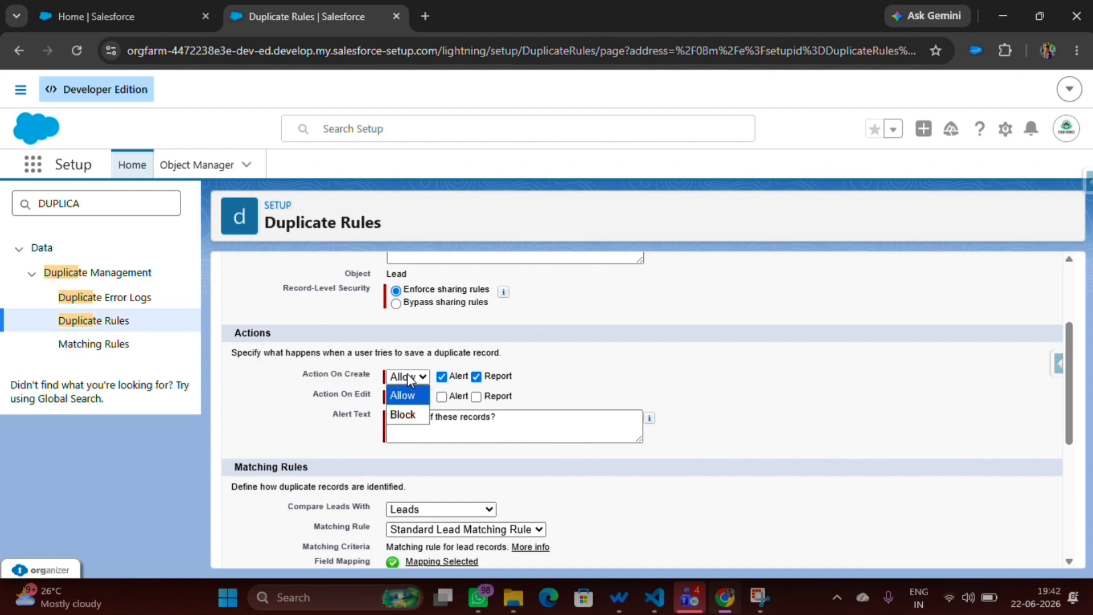
click(406, 414)
click(405, 399)
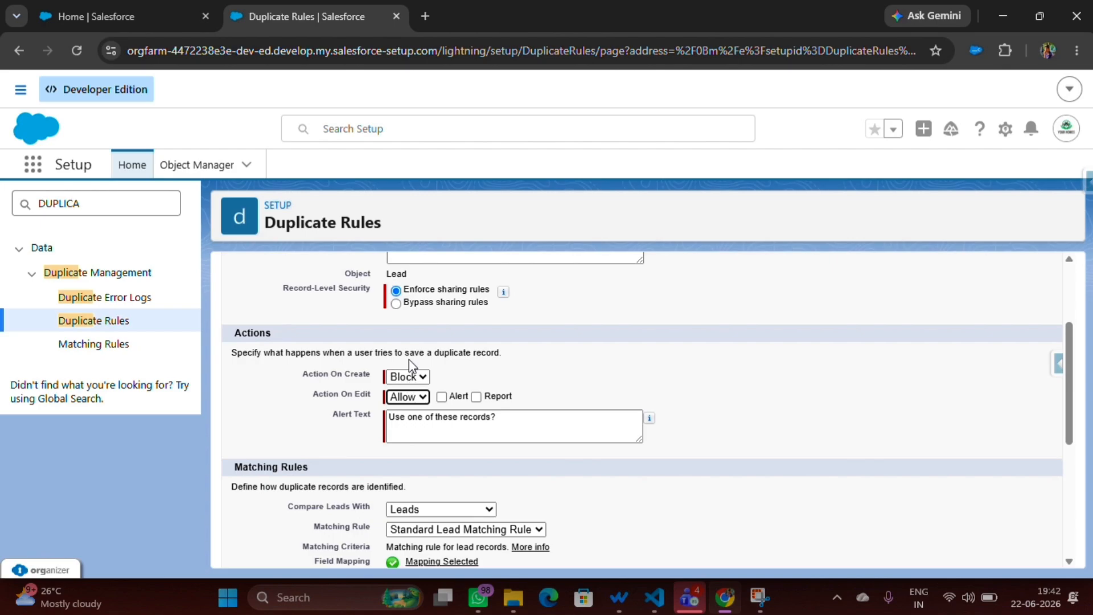
click(442, 397)
click(476, 396)
Replace the rule's alert text with "Duplicate lead exiting in the system !".
click(516, 418)
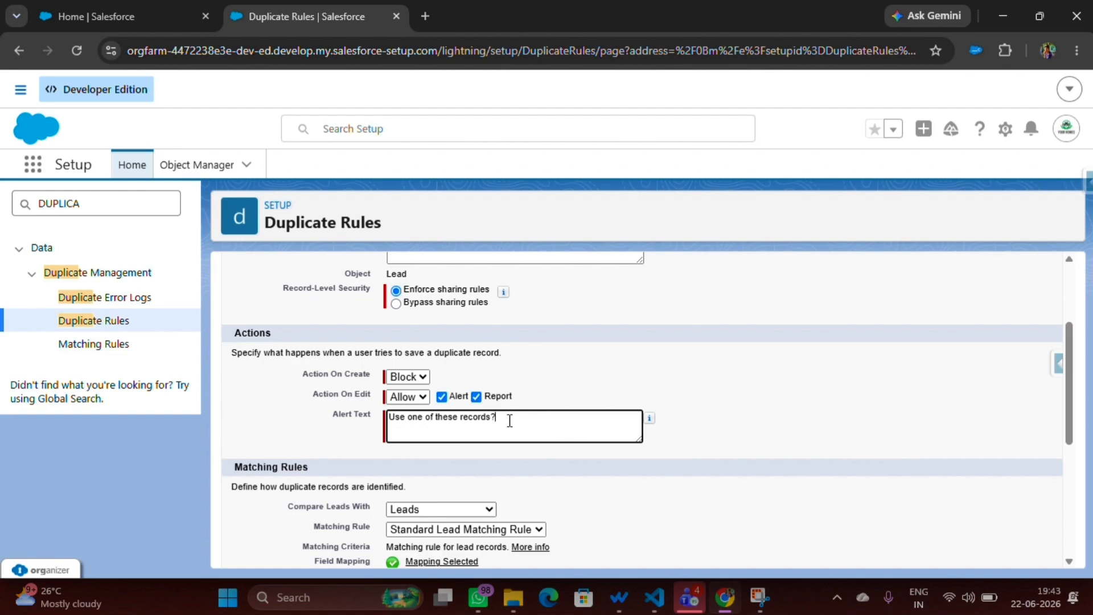
key(ctrl+a)
key(BackSpace)
text(Duplicate lw)
key(BackSpace)
text(ead exiting in the system !)
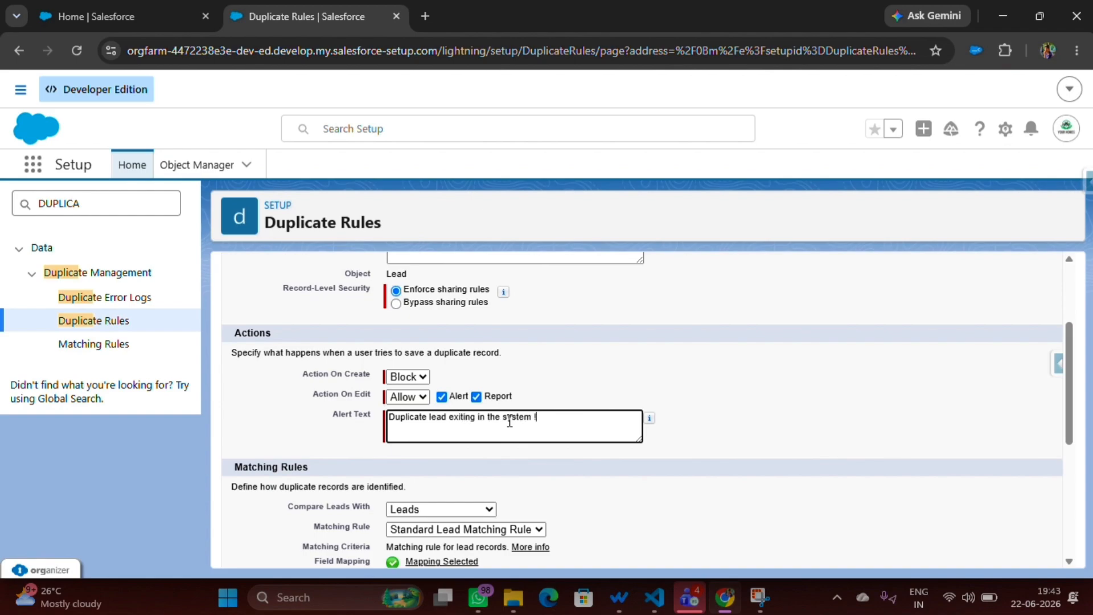
Choose Lead Phone Duplicate as the matching rule for comparing leads with Leads.
scroll(419, 415, down, 1)
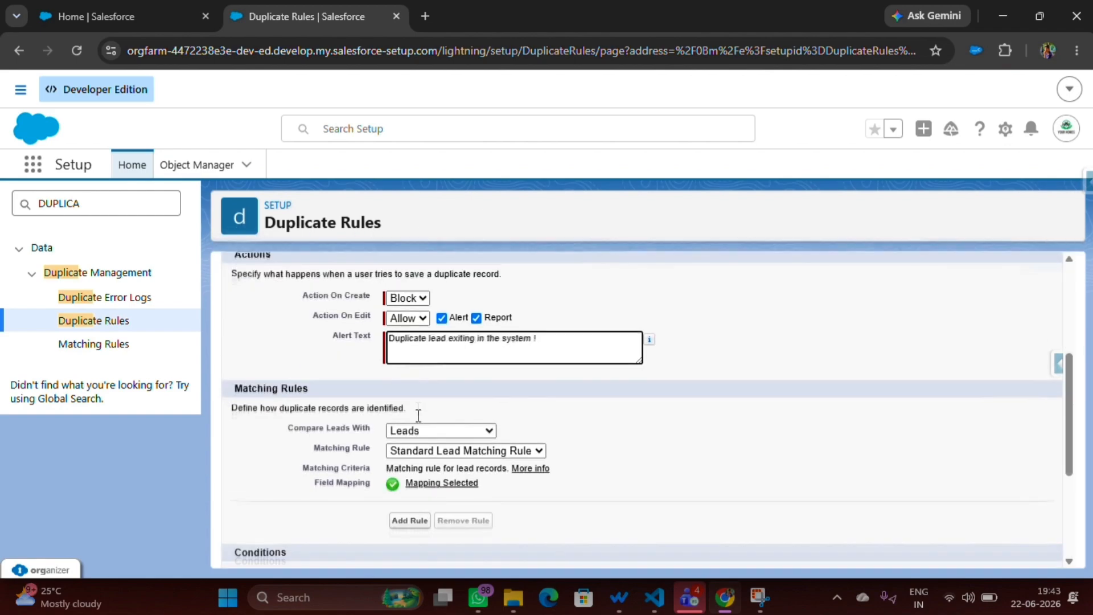
scroll(418, 415, up, 1)
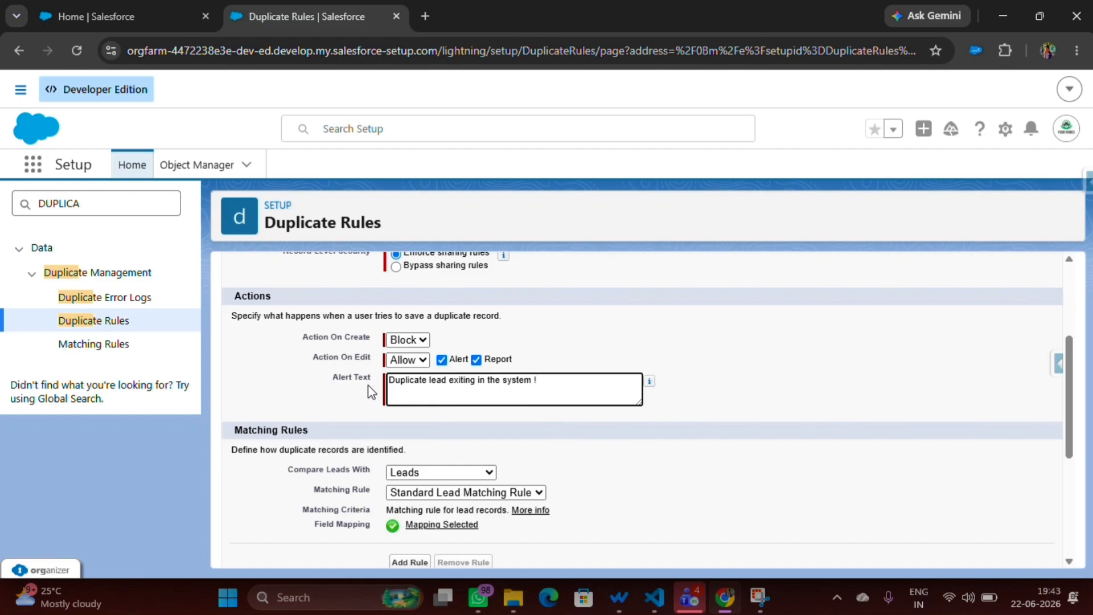
click(414, 489)
click(419, 437)
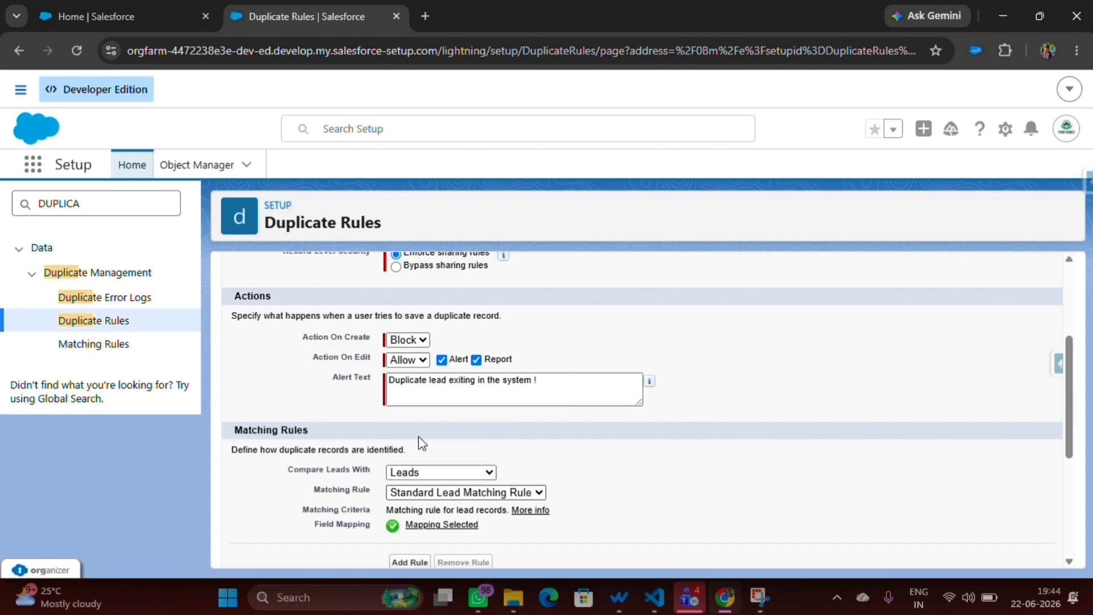
scroll(419, 437, down, 5)
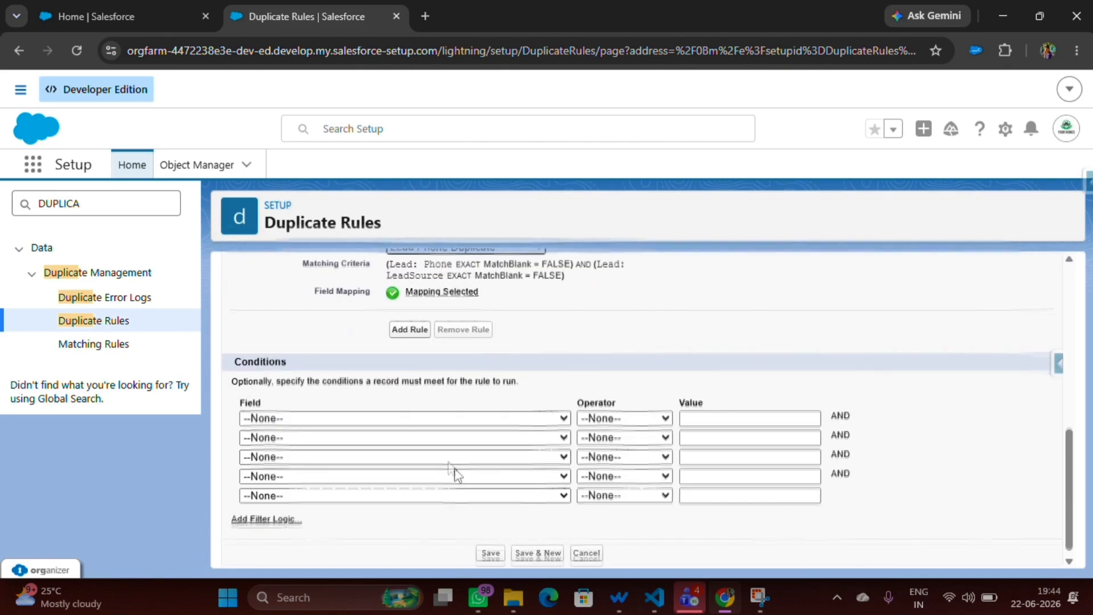
scroll(449, 473, up, 4)
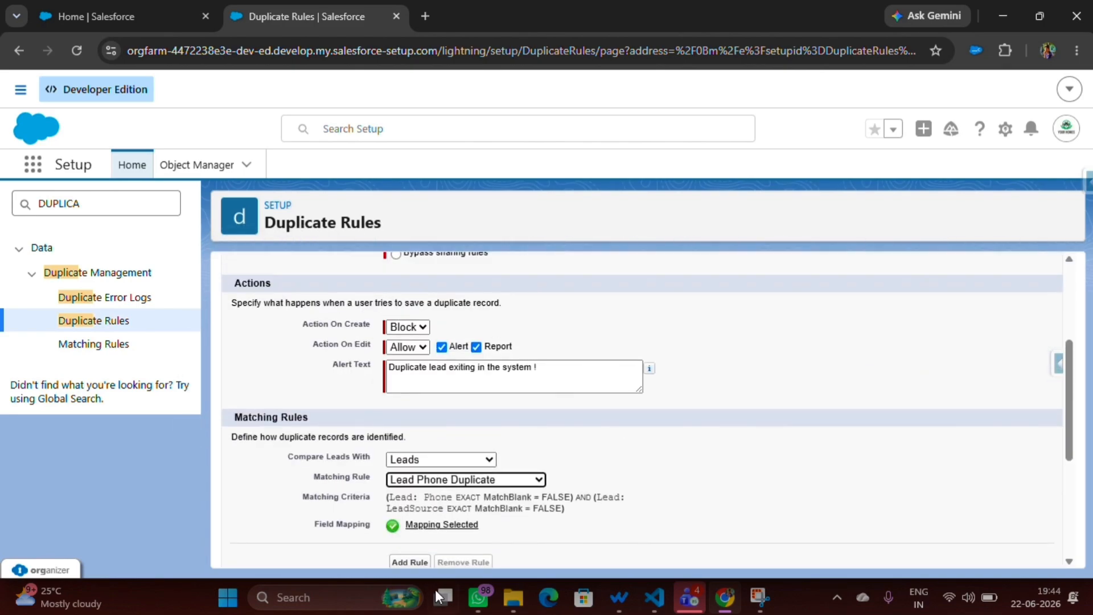
Save the Lead Phone Duplicate duplicate rule without any conditions and activate it.
scroll(459, 509, down, 4)
click(491, 546)
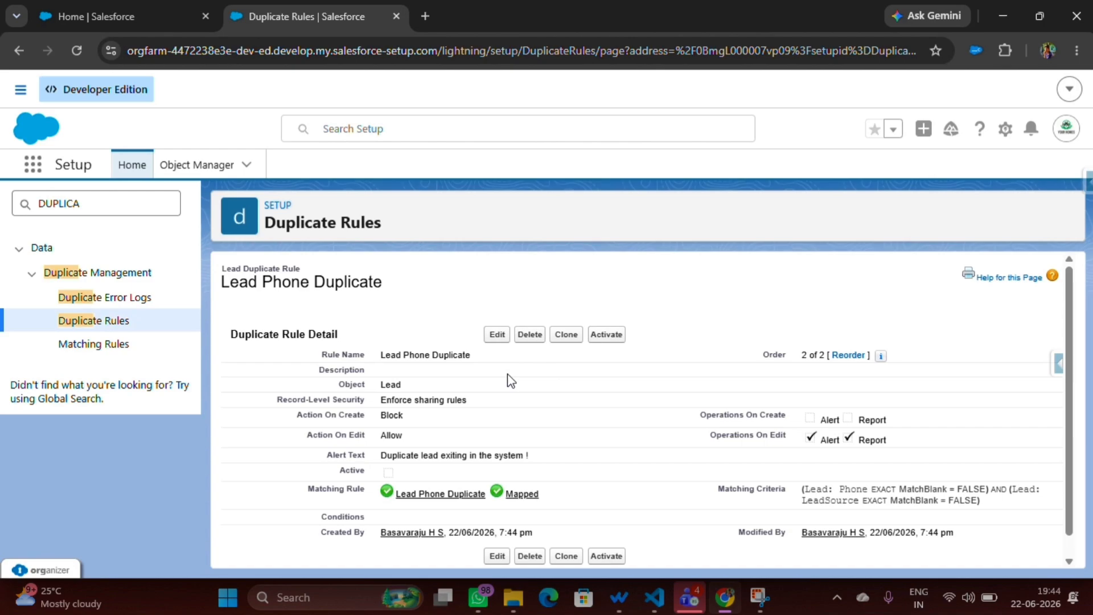
click(607, 335)
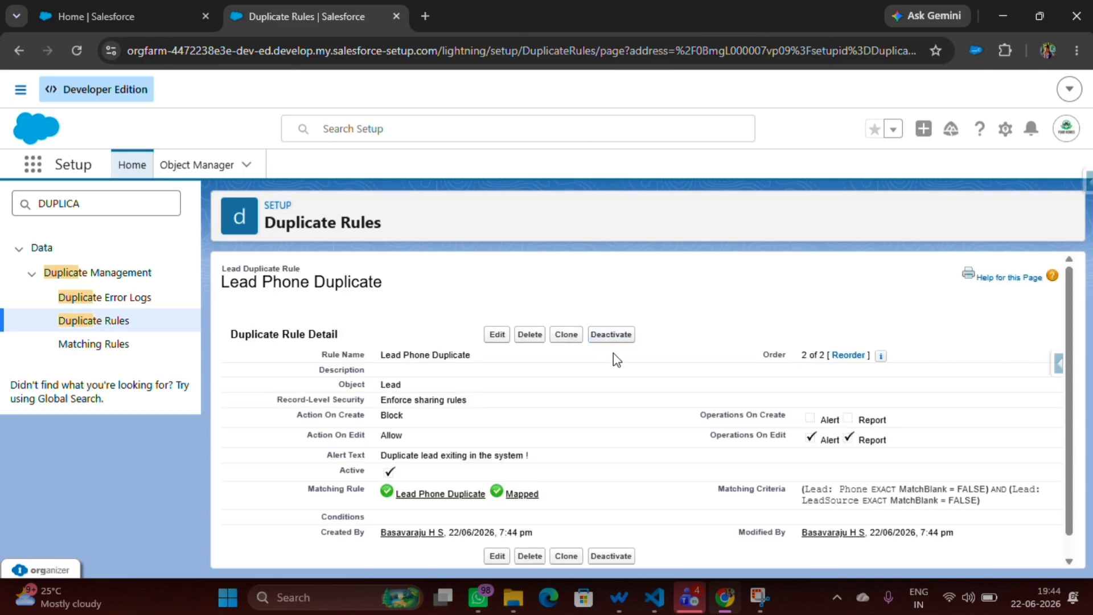
scroll(523, 424, down, 1)
scroll(523, 424, up, 1)
Switch to the Sales Managment app, reload it and open the Leads list to check the phone numbers of existing leads.
click(116, 8)
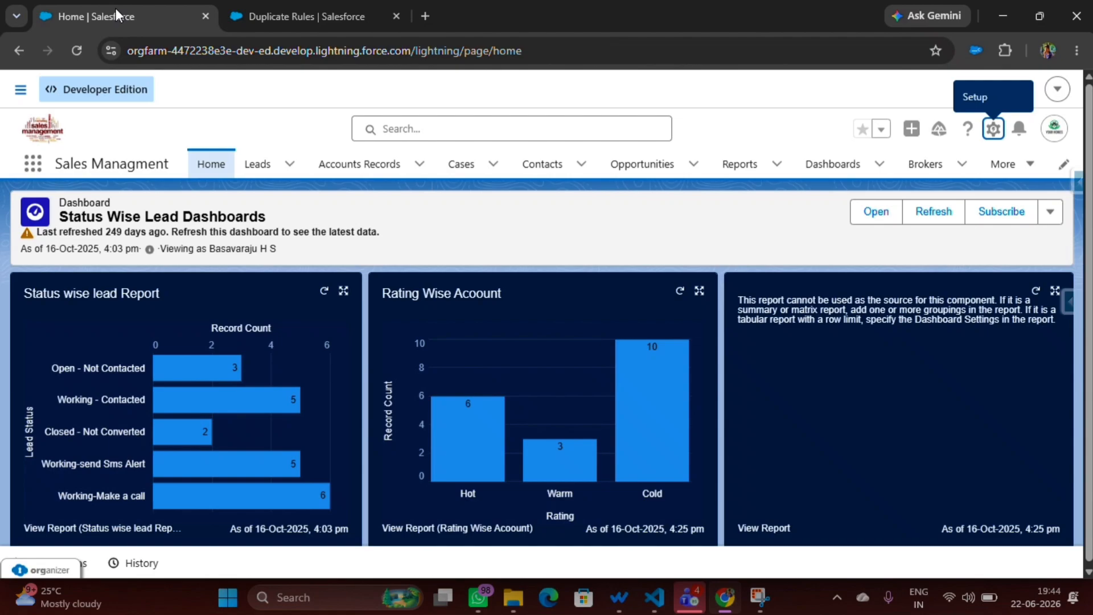
right_click(305, 261)
click(347, 558)
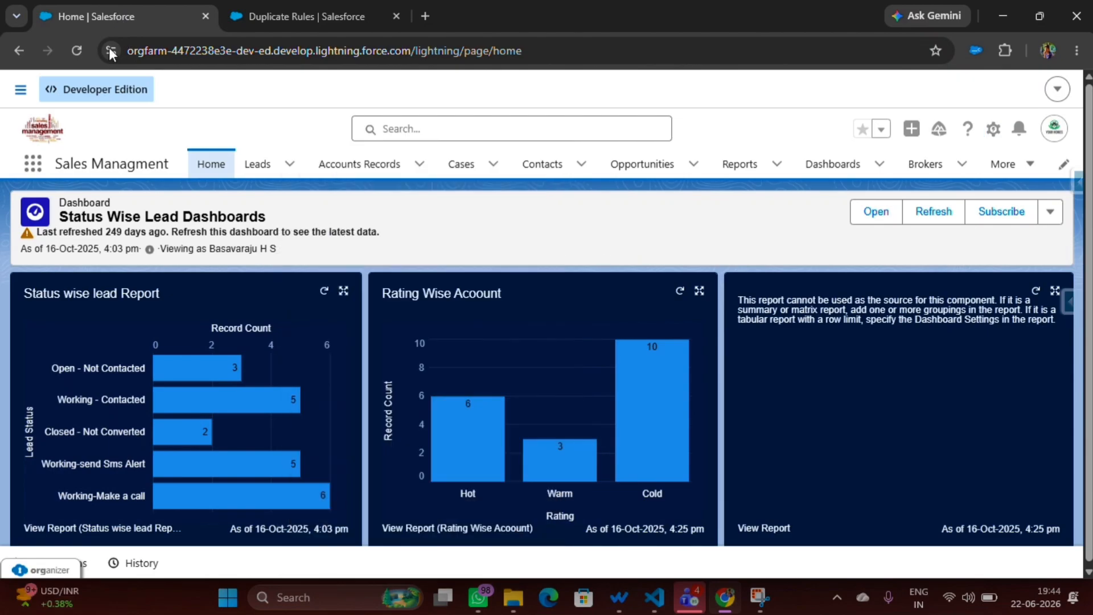
right_click(75, 53)
click(128, 131)
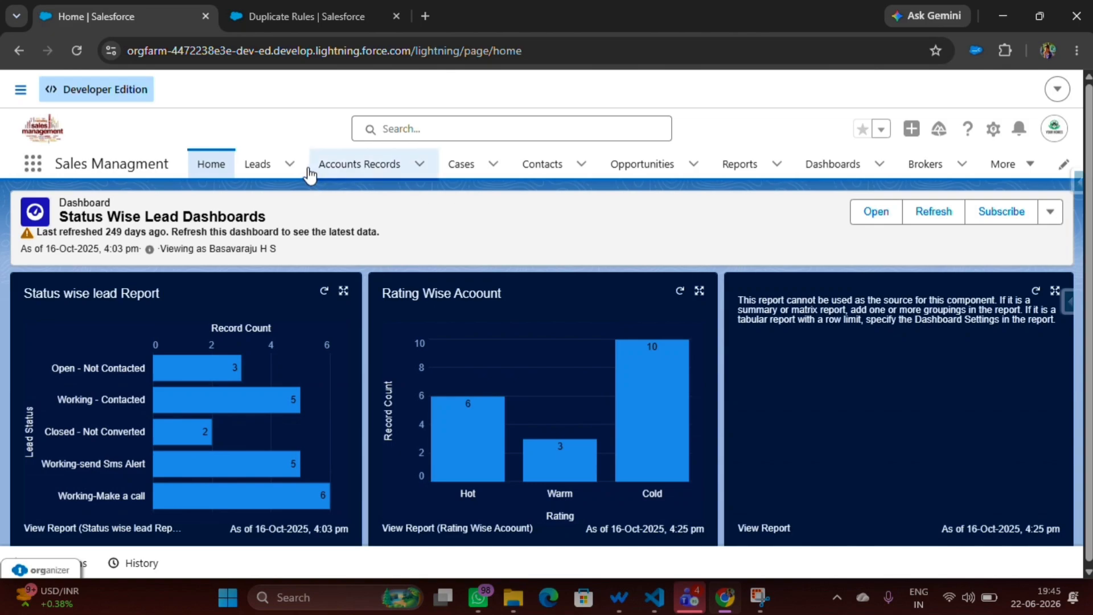
click(245, 170)
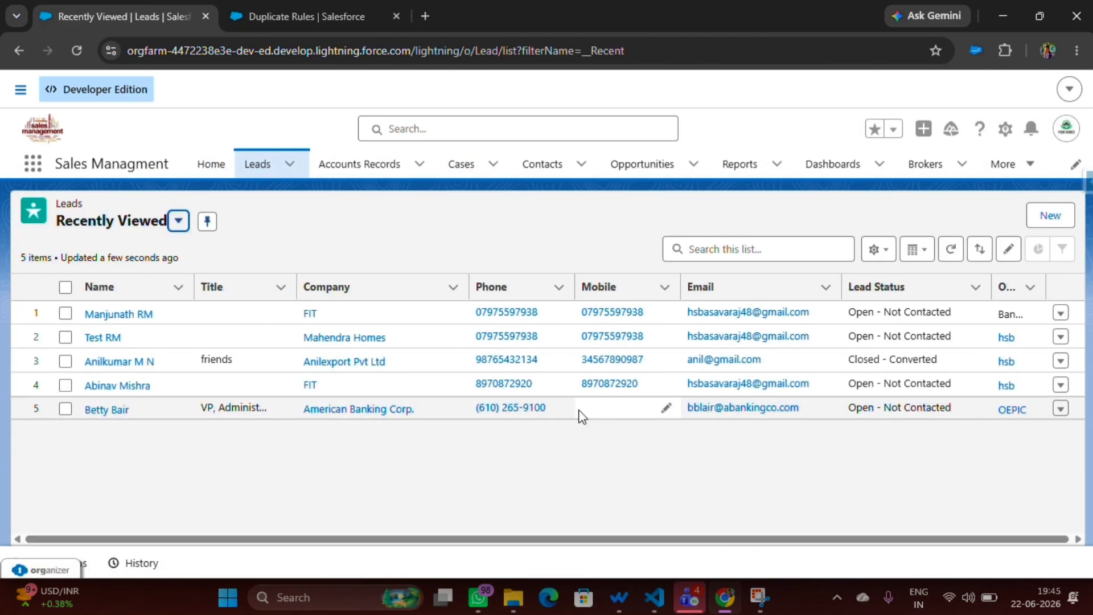
drag(537, 312, 472, 313)
key(ctrl+c)
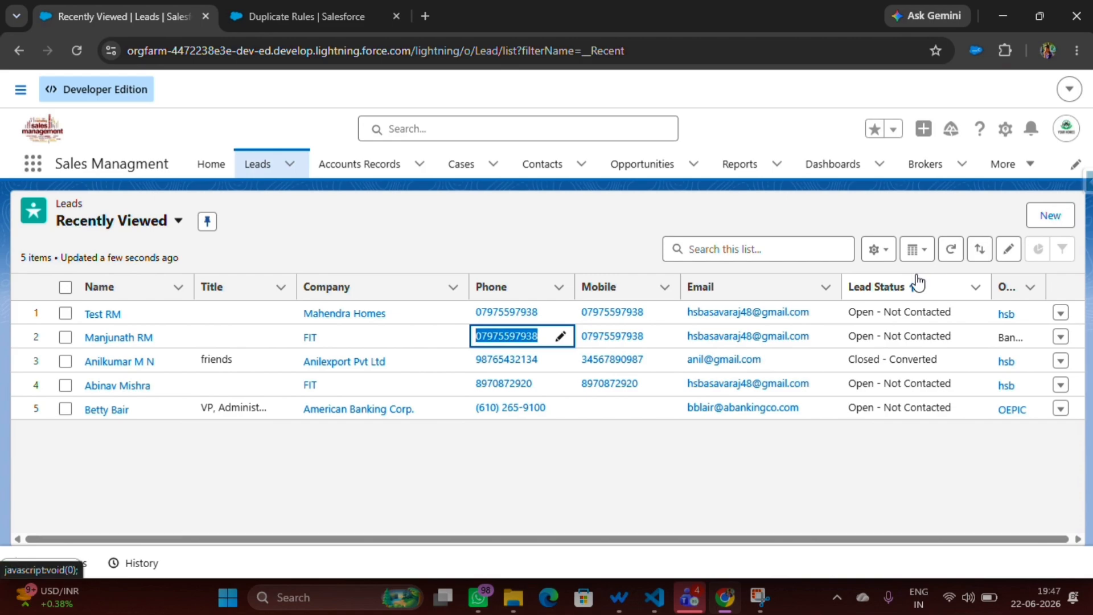
click(428, 234)
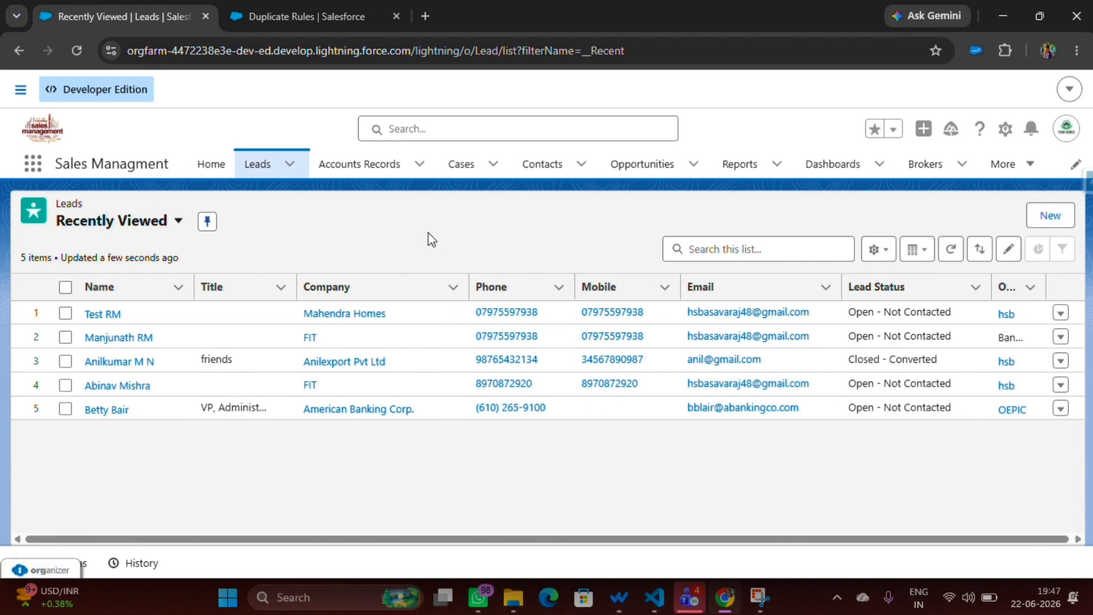
Start a new lead with the salutation Ms. and fill in the lead's first and last name from a saved entry.
click(1058, 216)
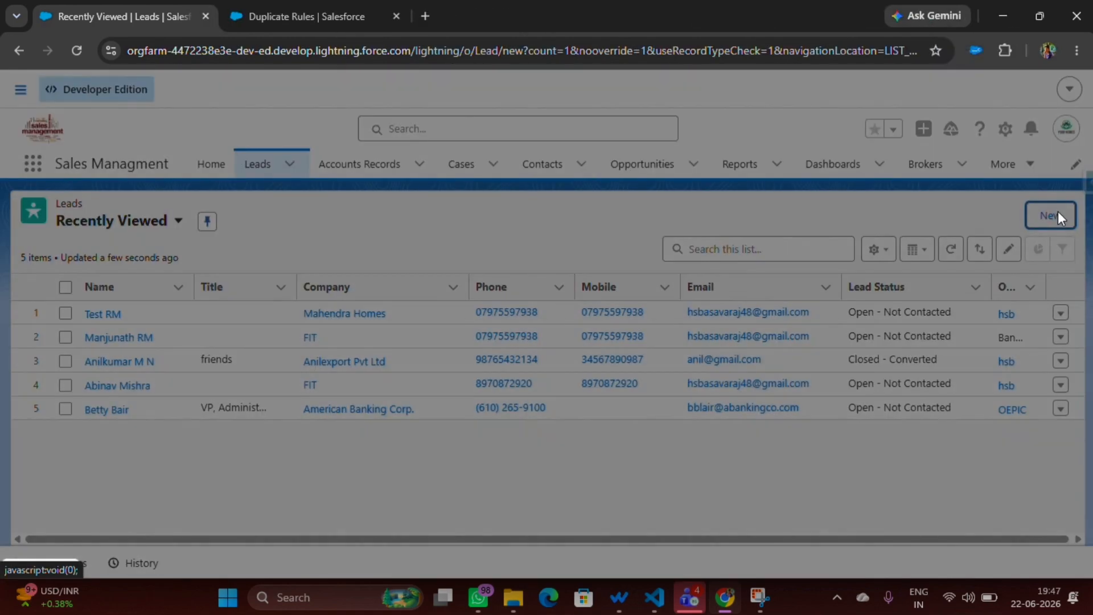
click(356, 277)
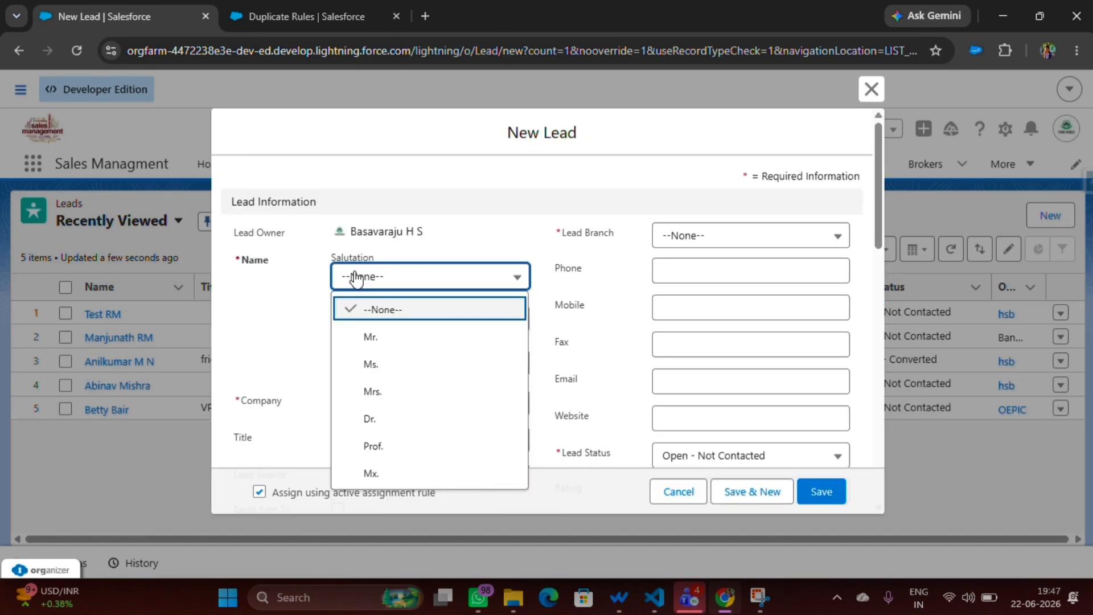
click(371, 363)
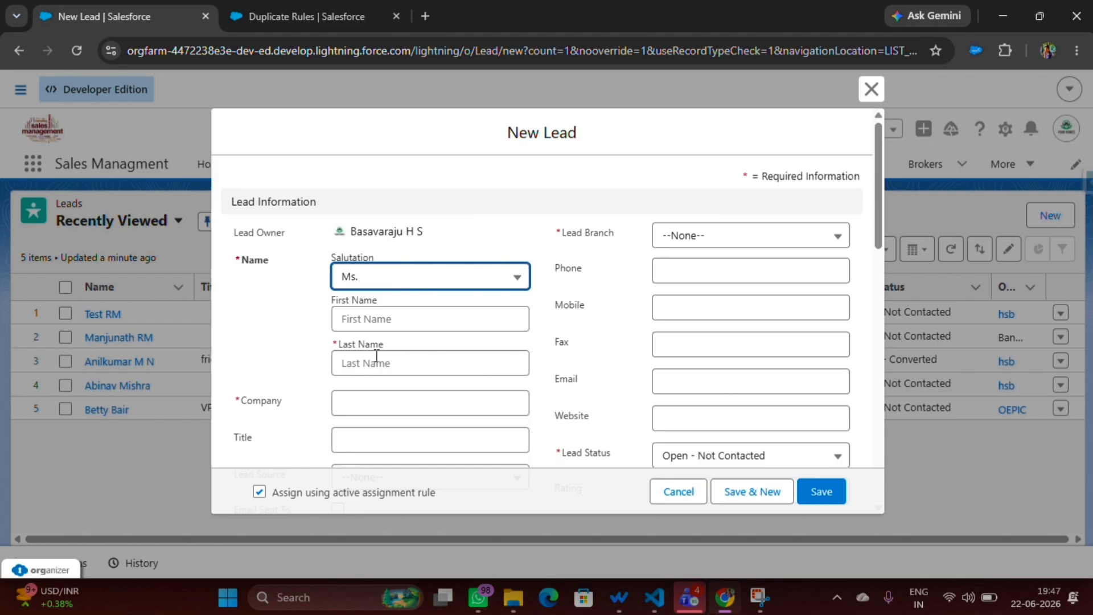
click(371, 316)
click(458, 418)
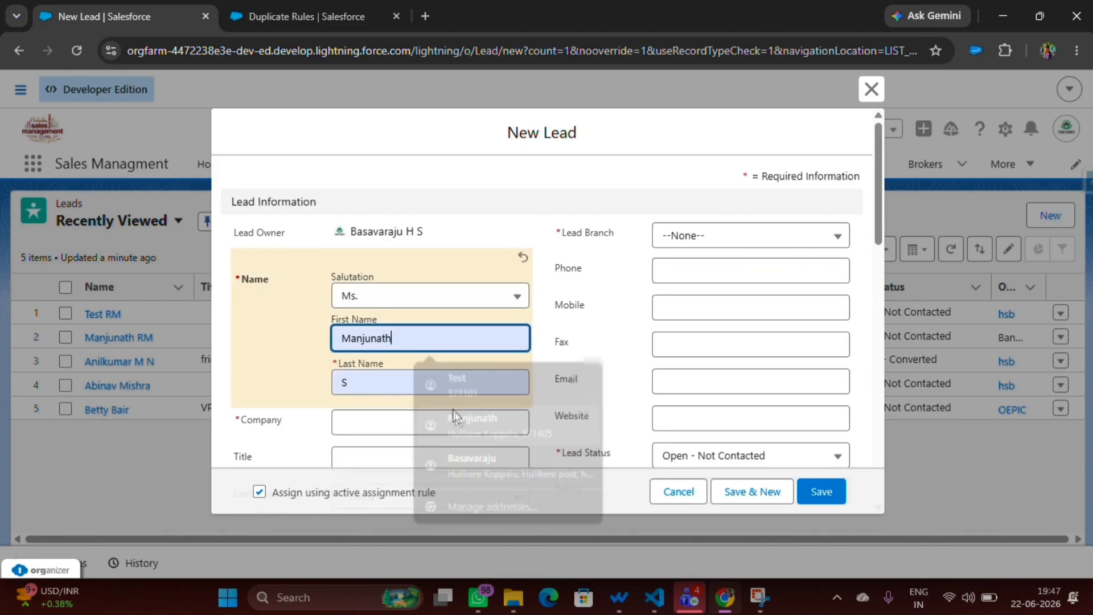
Set the new lead's company to FIT and lead branch to Bangalore, and paste in the phone number of an existing lead.
scroll(407, 399, down, 2)
click(391, 347)
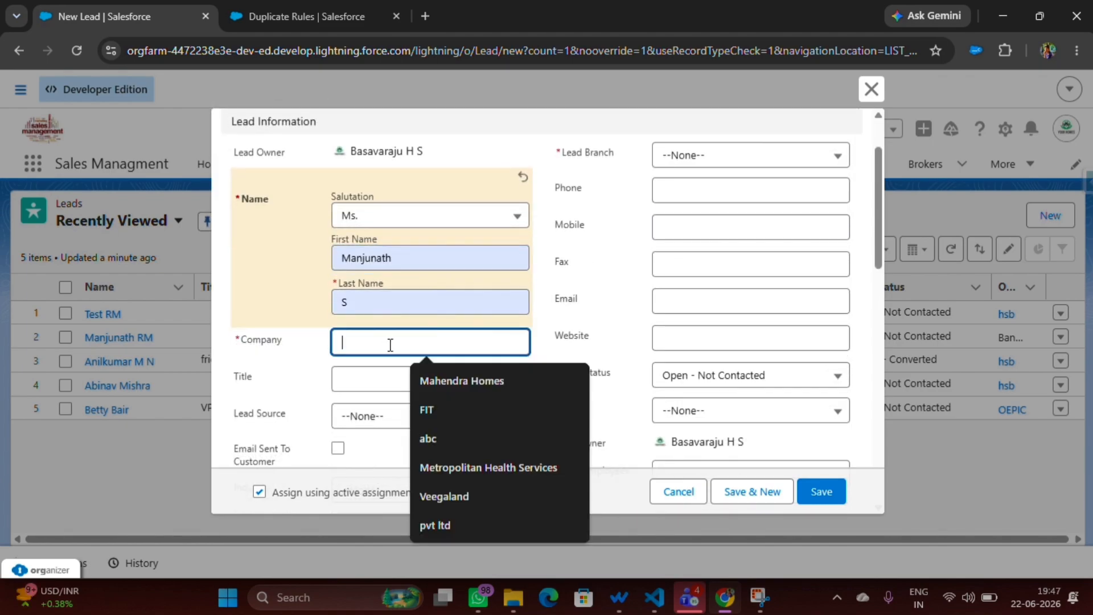
click(449, 409)
click(708, 158)
click(717, 213)
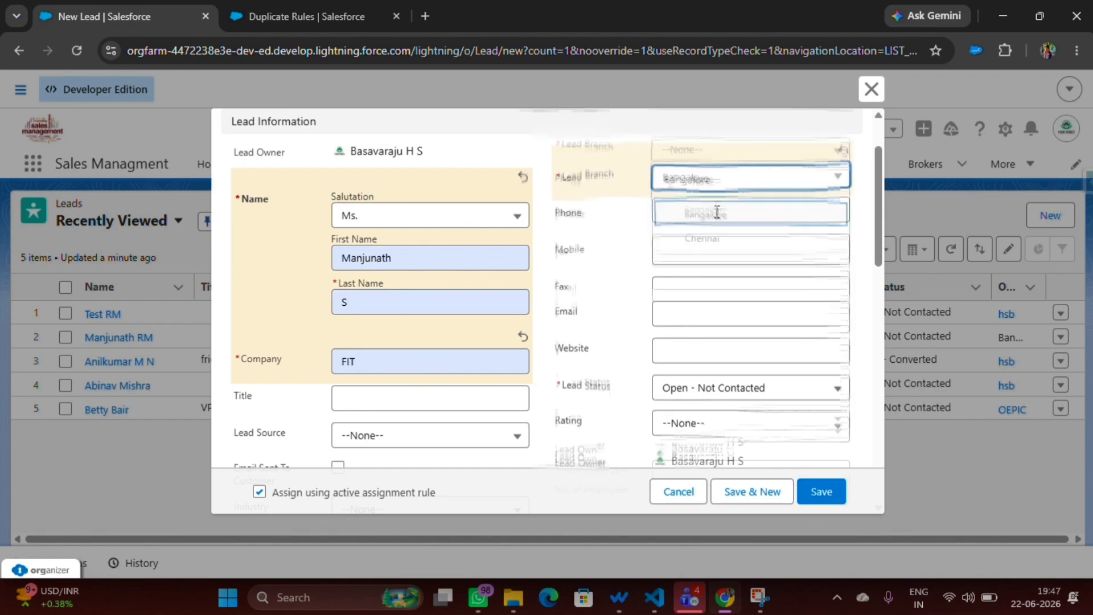
click(713, 212)
key(ctrl+v)
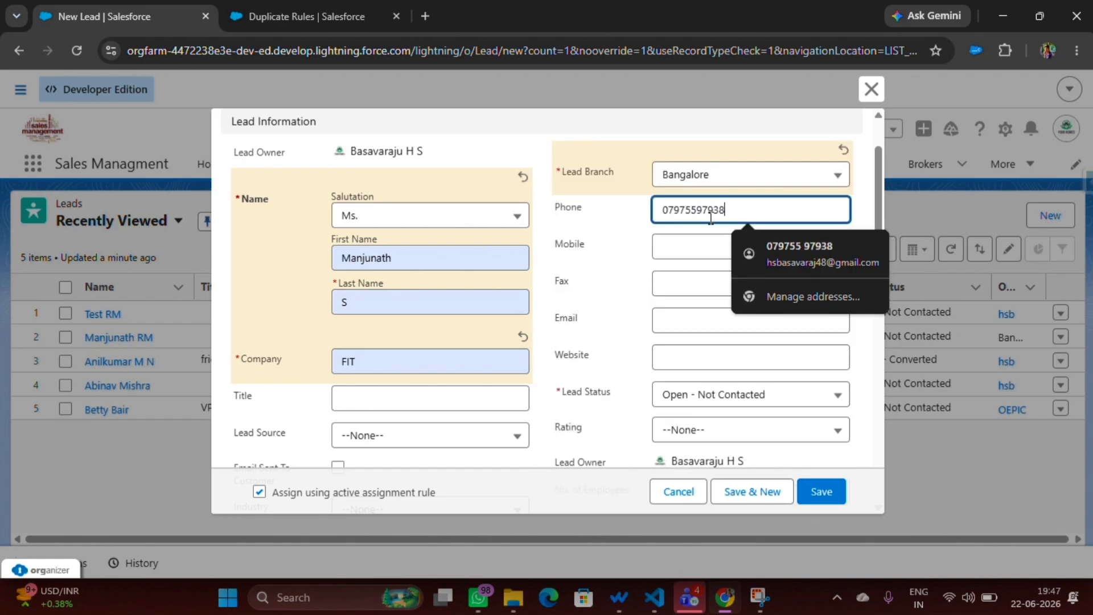
Fill in the lead's fax number from a saved entry and set the lead source to Web.
click(692, 247)
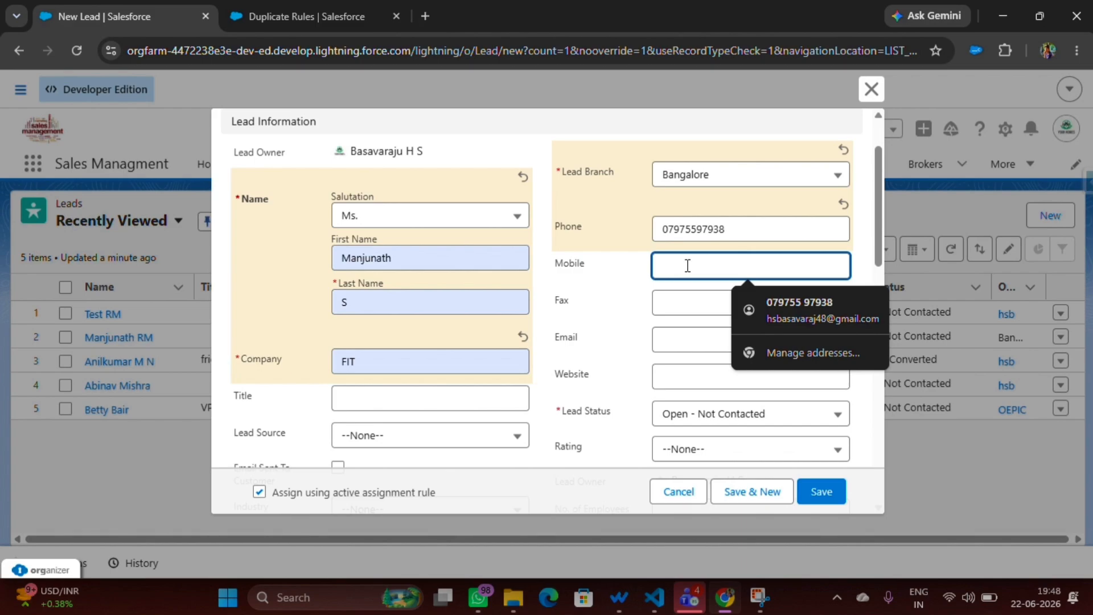
click(660, 303)
click(751, 341)
scroll(692, 342, down, 1)
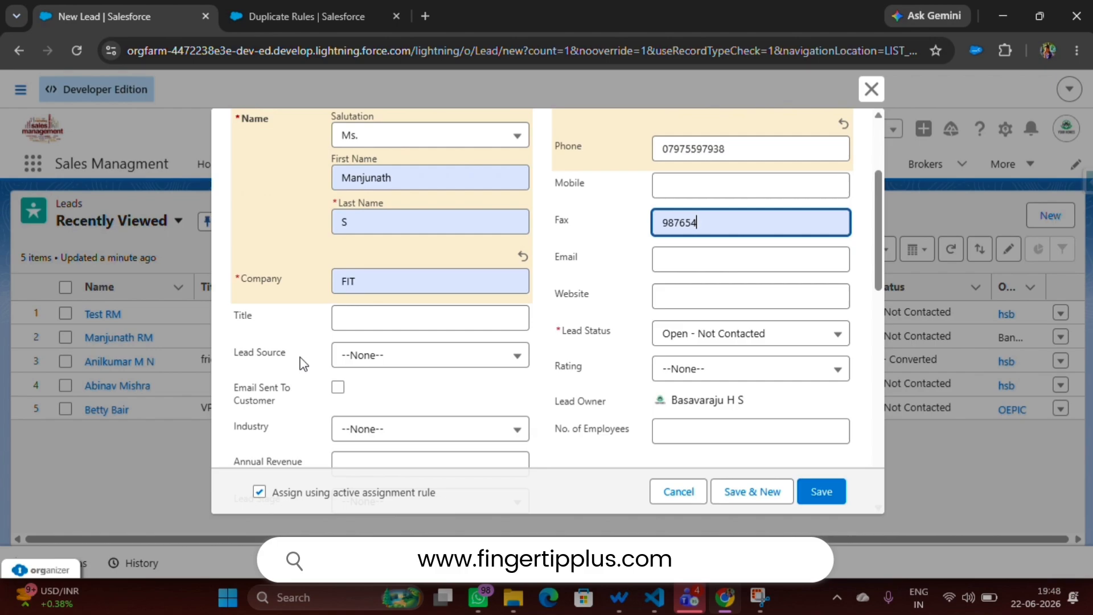
click(361, 354)
click(368, 415)
scroll(421, 364, down, 2)
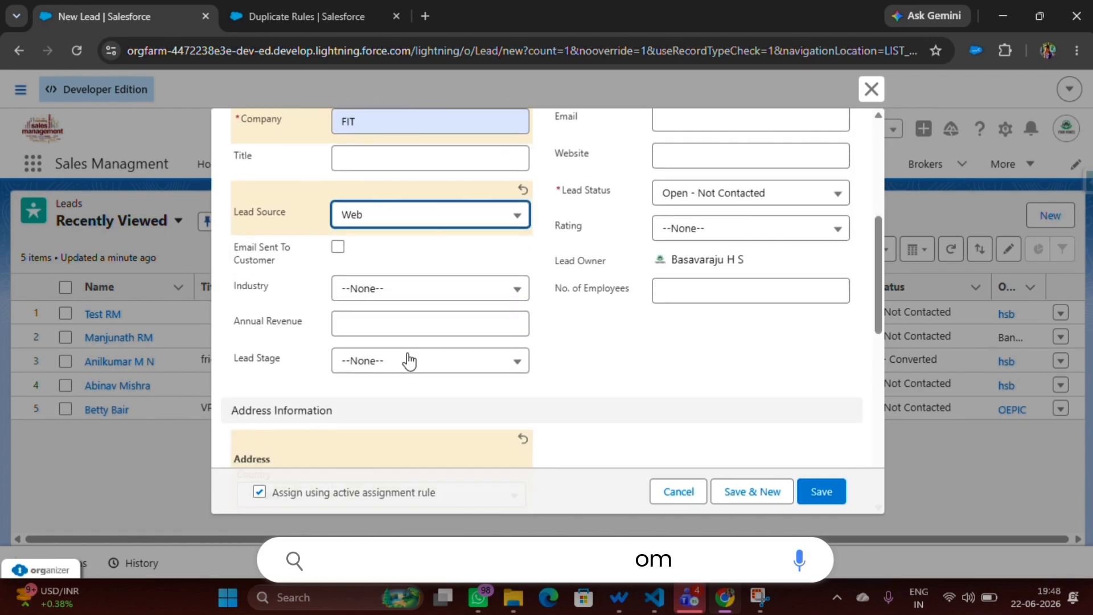
Try to save the lead with the duplicate phone and lead source to test the rule, and discard the record.
scroll(368, 313, down, 1)
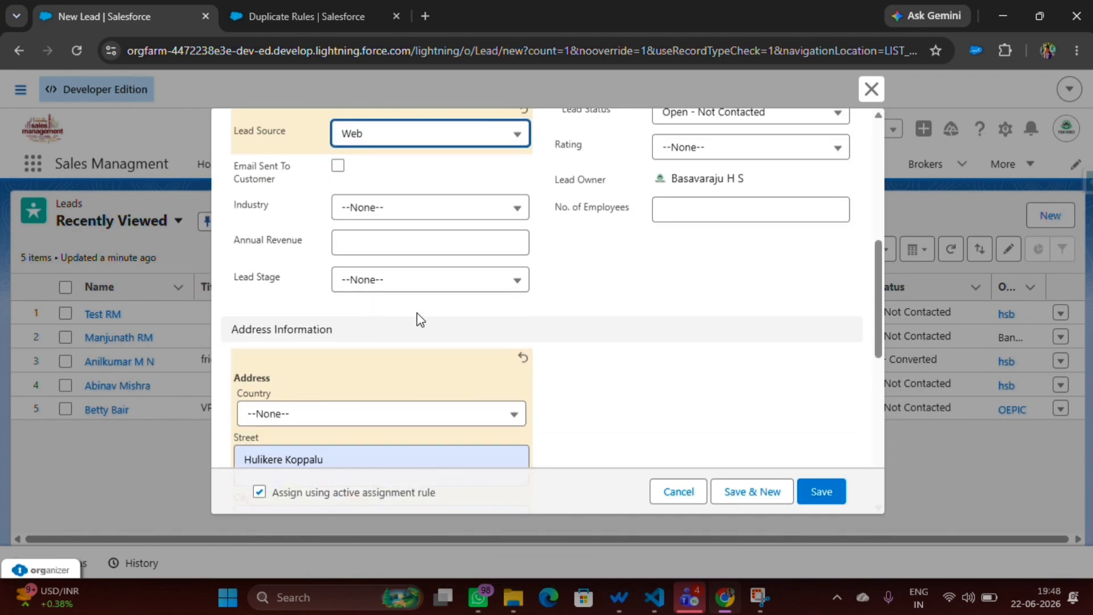
scroll(456, 314, up, 2)
scroll(452, 344, down, 3)
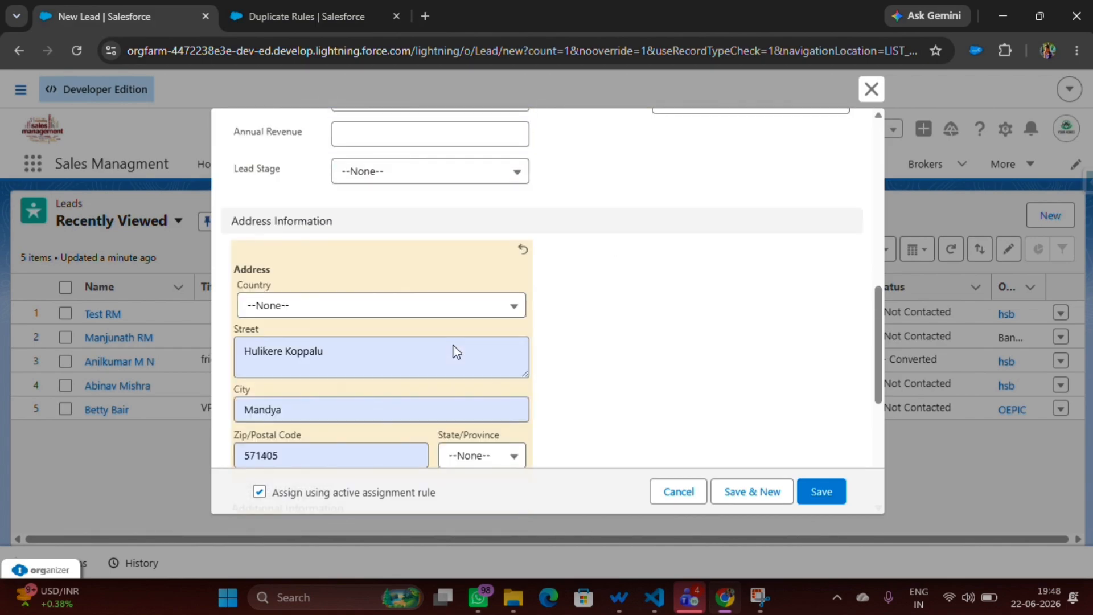
scroll(452, 344, down, 5)
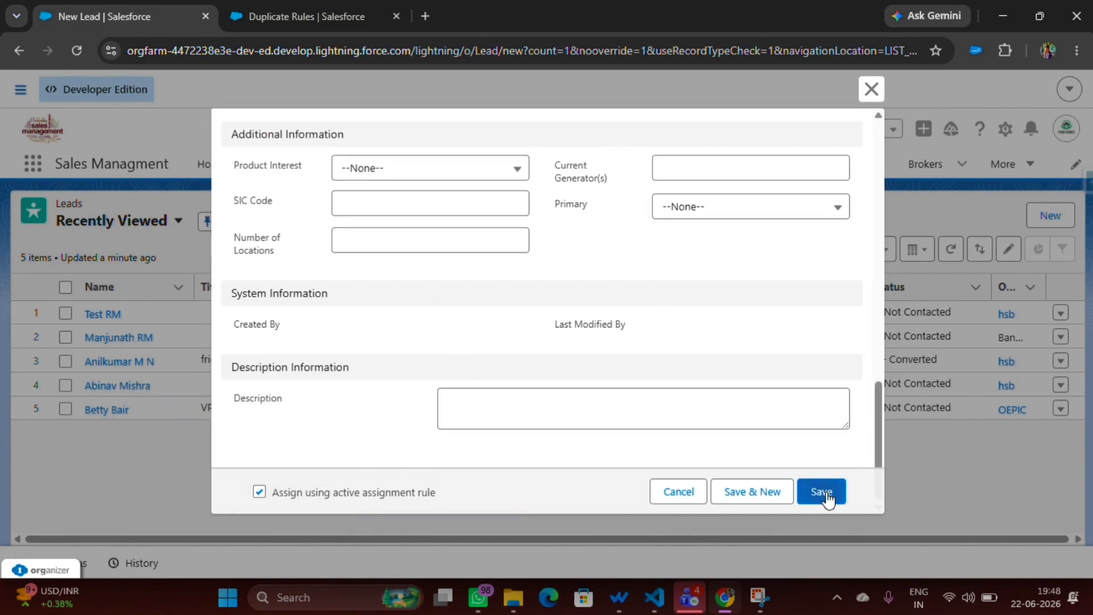
click(829, 489)
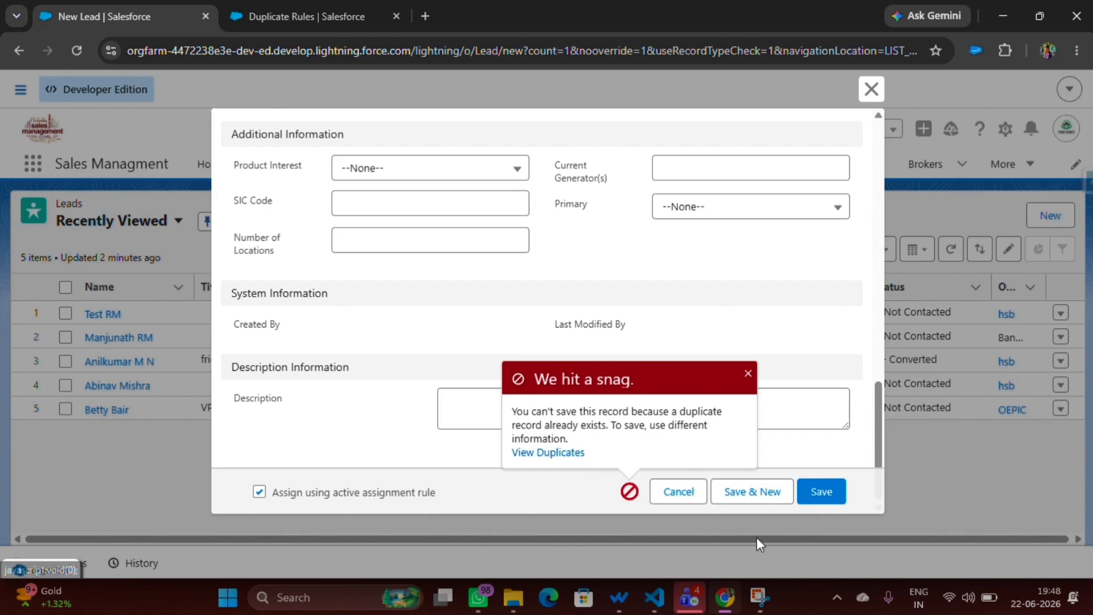
click(832, 493)
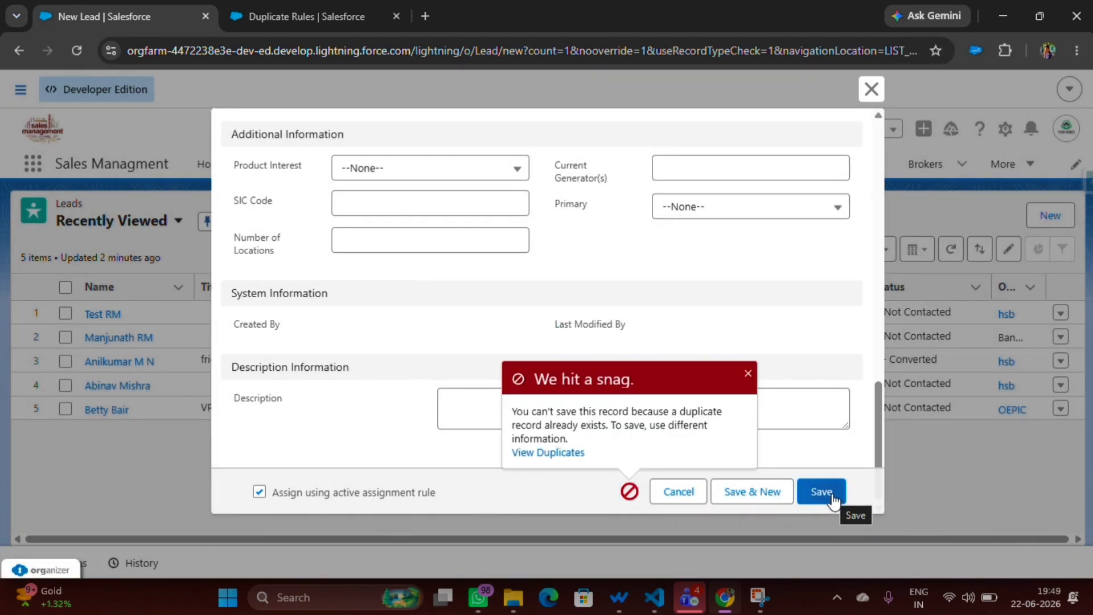
click(678, 492)
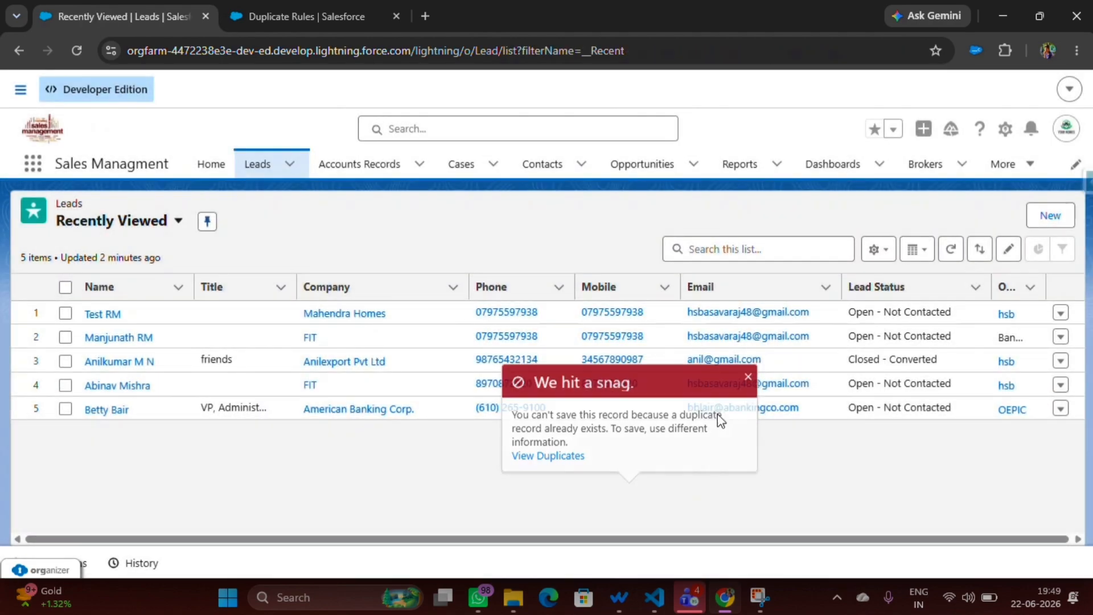
Create and save another lead with salutation Ms., a name, company abc, lead source Phone Inquiry, lead branch Bangalore, an e-mail and a different phone number.
click(1048, 219)
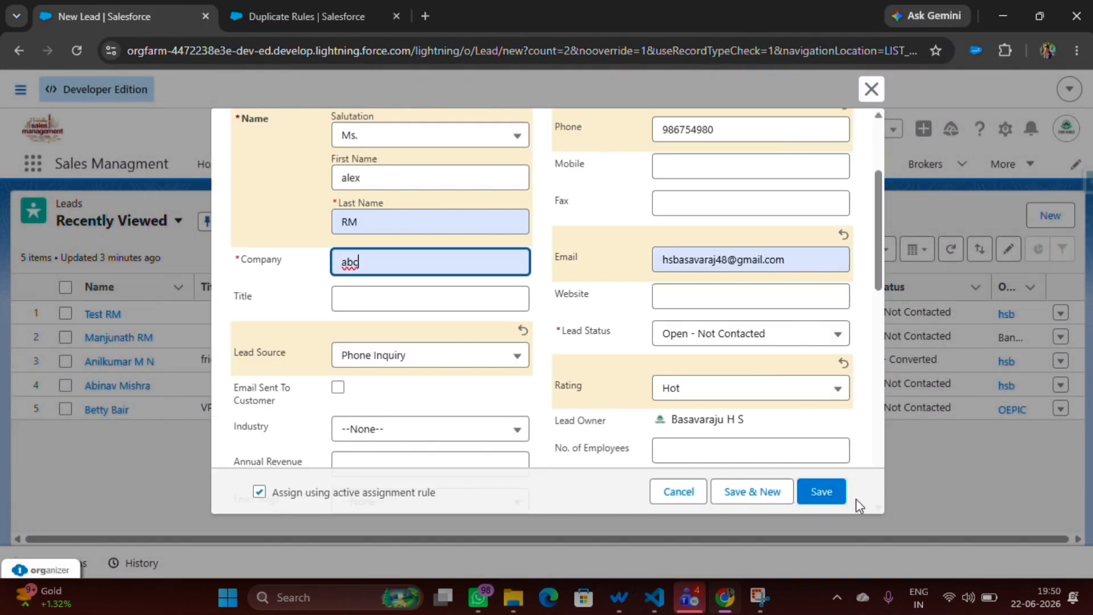
click(820, 495)
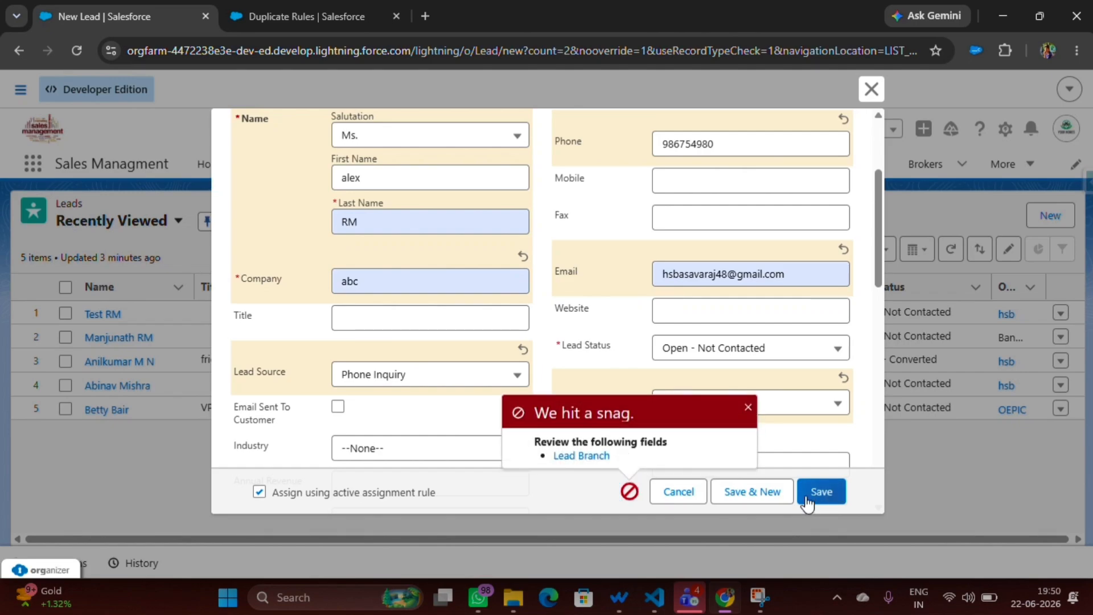
double_click(593, 455)
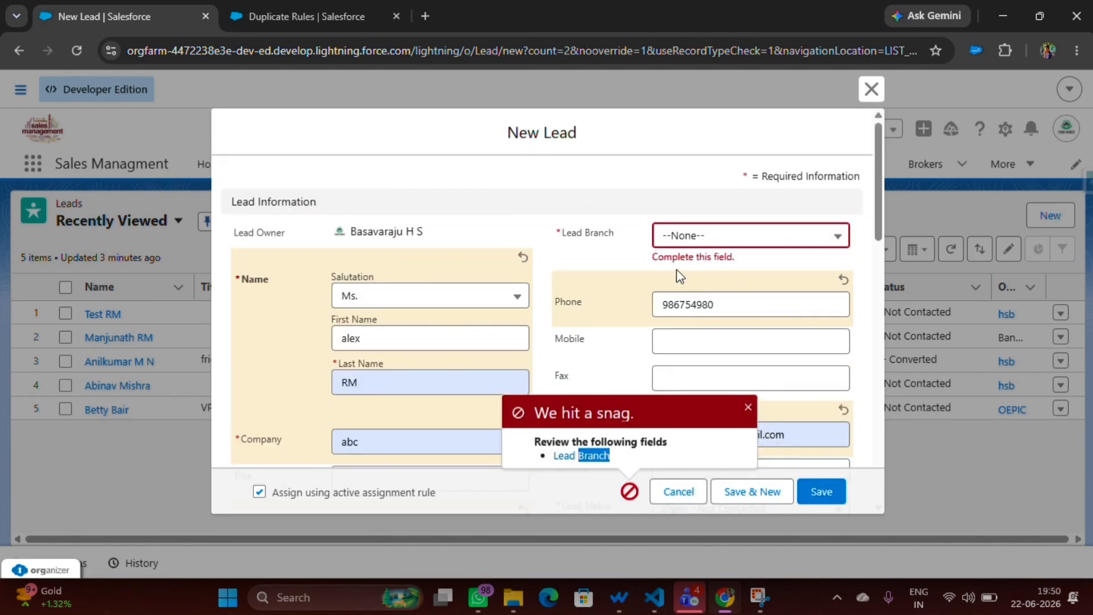
click(700, 235)
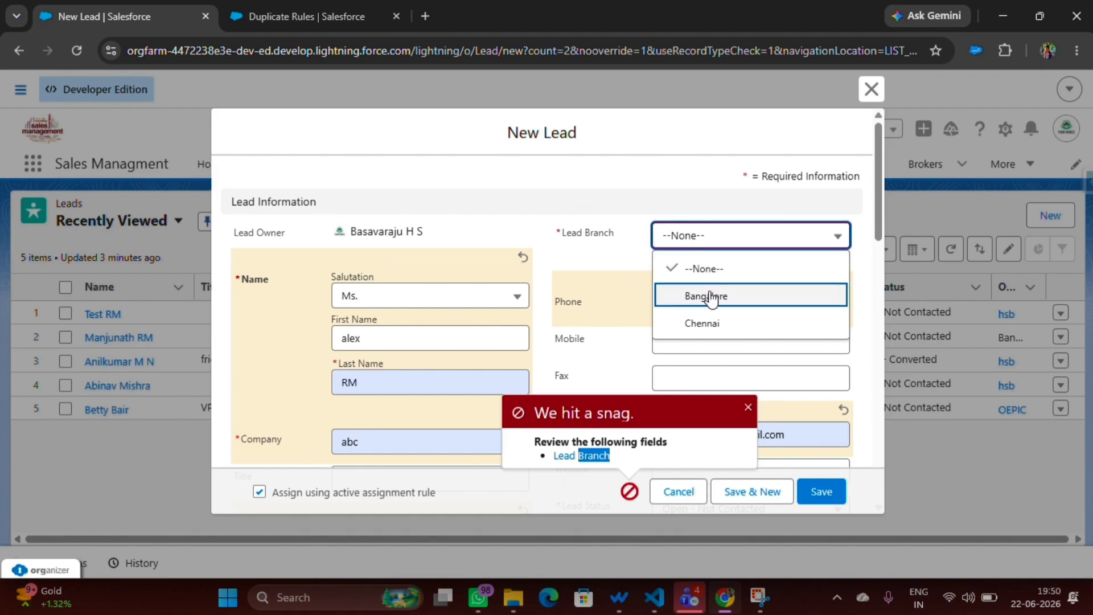
click(709, 296)
click(823, 493)
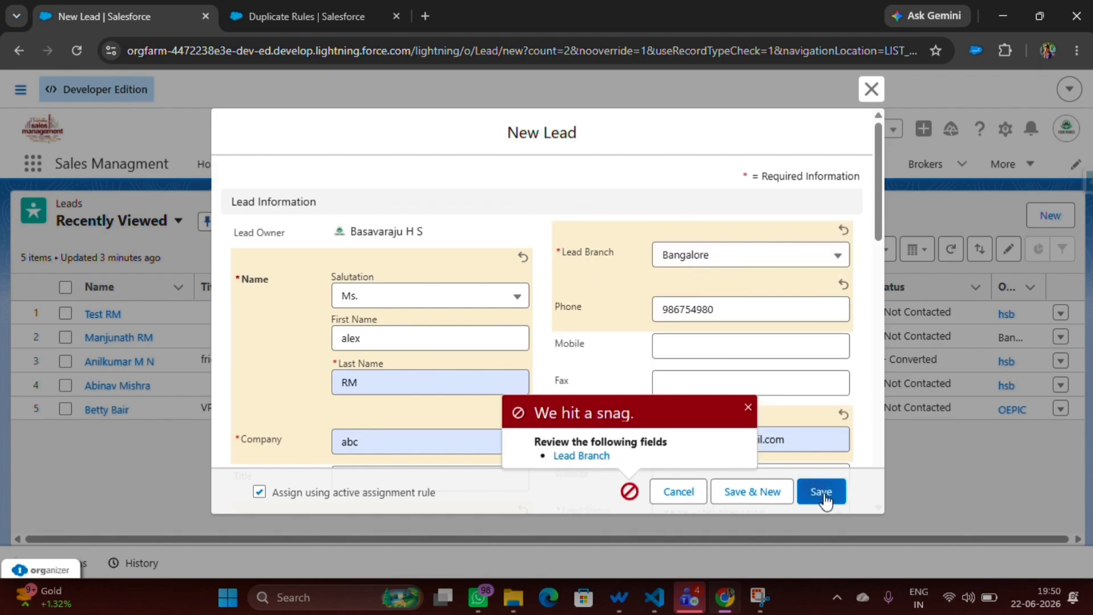